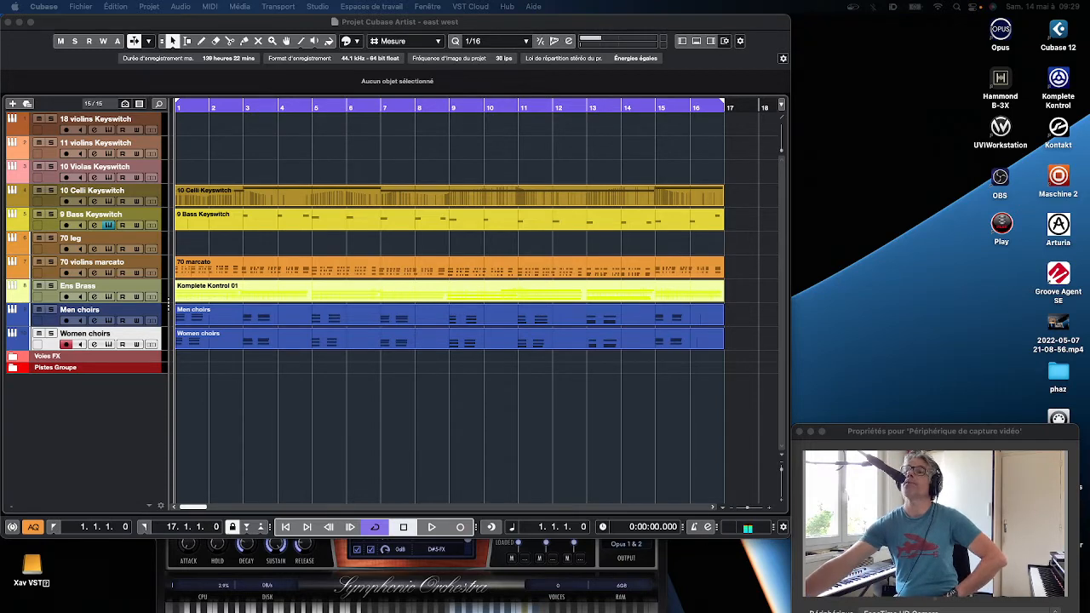
Bring the east west project window to the front and shift it slightly on the desktop
{"action": "left_click", "coordinate": [108, 27]}
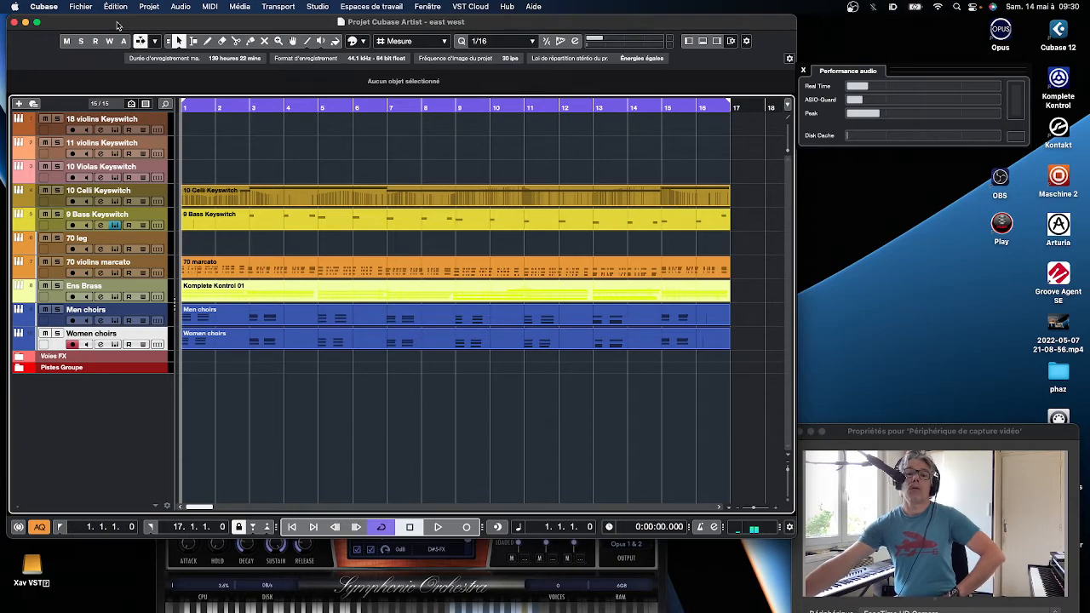
{"action": "left_click_drag", "start_coordinate": [118, 26], "coordinate": [124, 29]}
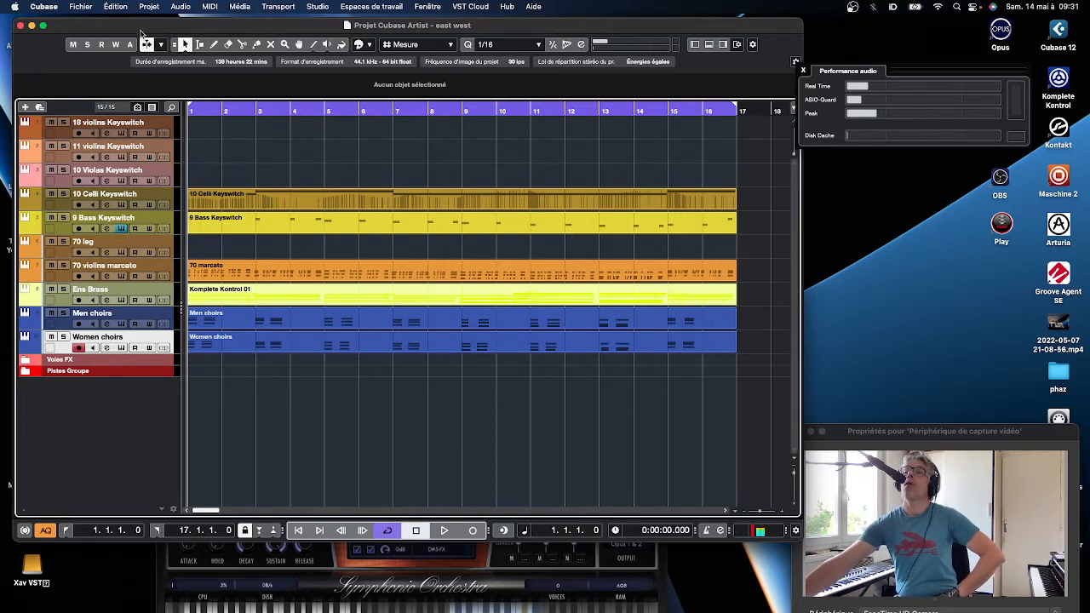
{"action": "left_click_drag", "start_coordinate": [145, 27], "coordinate": [155, 28]}
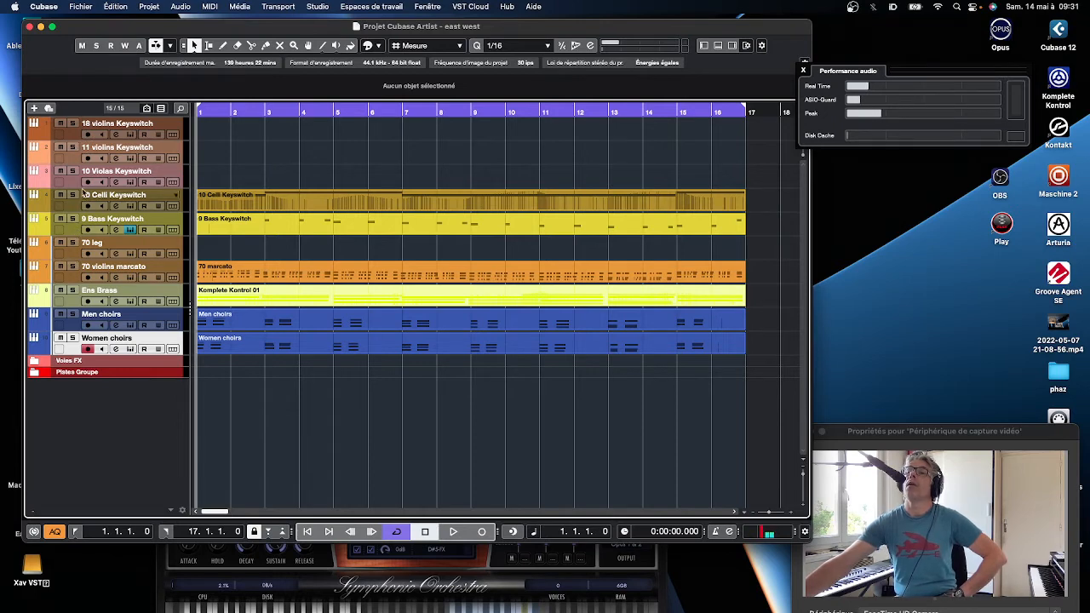
Open the 18 violins Keyswitch track's Opus instrument and examine its articulations and the 18V KS Master patch in the library browser
{"action": "left_click", "coordinate": [75, 136]}
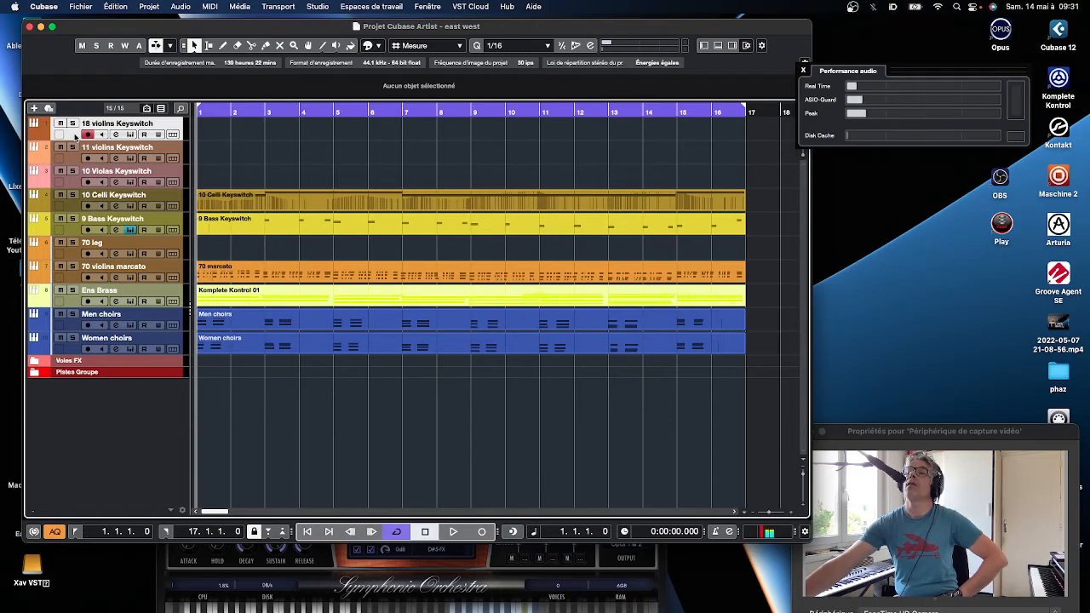
{"action": "left_click", "coordinate": [129, 136]}
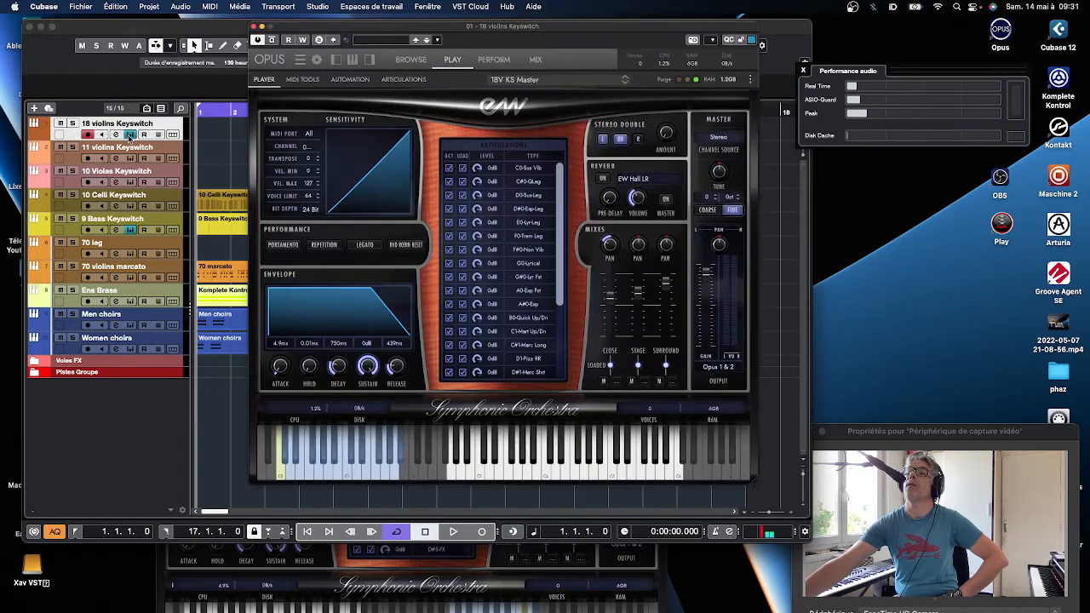
{"action": "left_click_drag", "start_coordinate": [366, 27], "coordinate": [220, 28]}
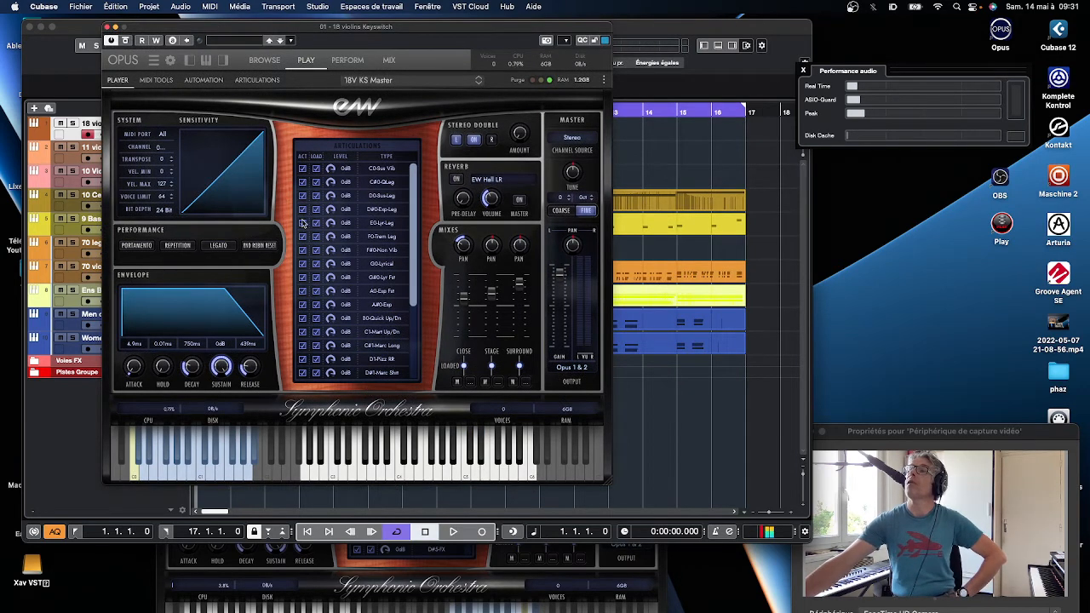
{"action": "left_click_drag", "start_coordinate": [208, 33], "coordinate": [281, 37]}
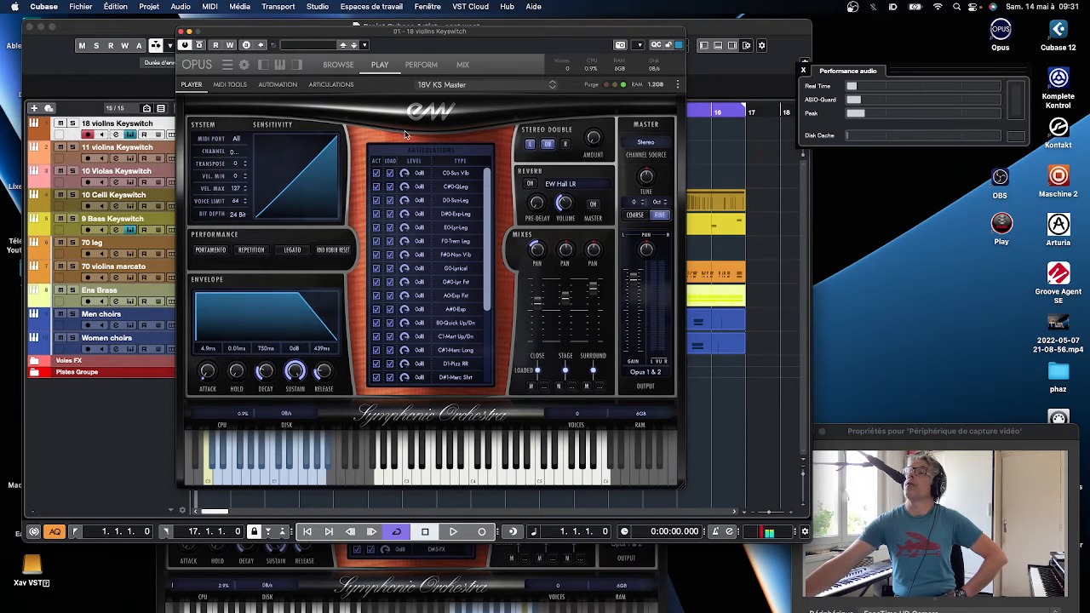
{"action": "left_click", "coordinate": [338, 65]}
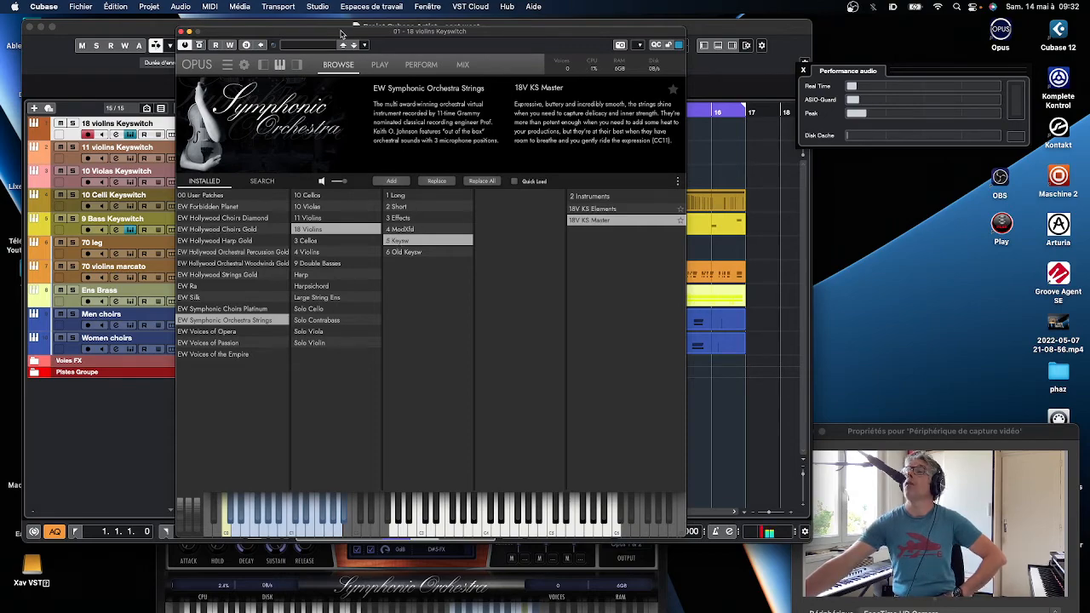
{"action": "left_click_drag", "start_coordinate": [341, 33], "coordinate": [366, 28]}
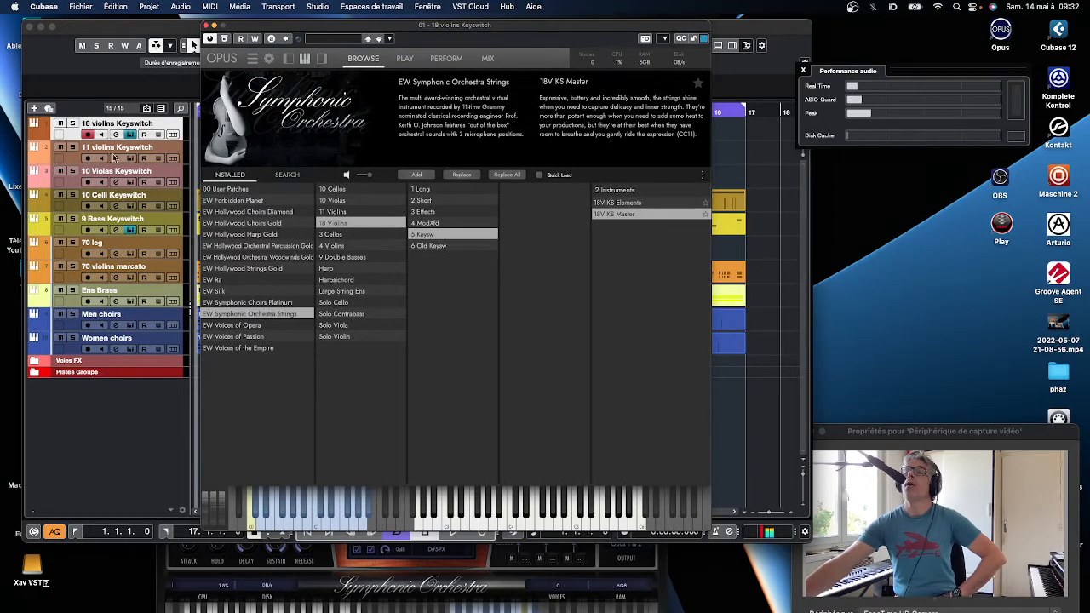
Go through the 11 violins, 10 Violas, 10 Celli and 9 Bass Keyswitch tracks, return to 18 violins and close its instrument window
{"action": "left_click", "coordinate": [73, 158]}
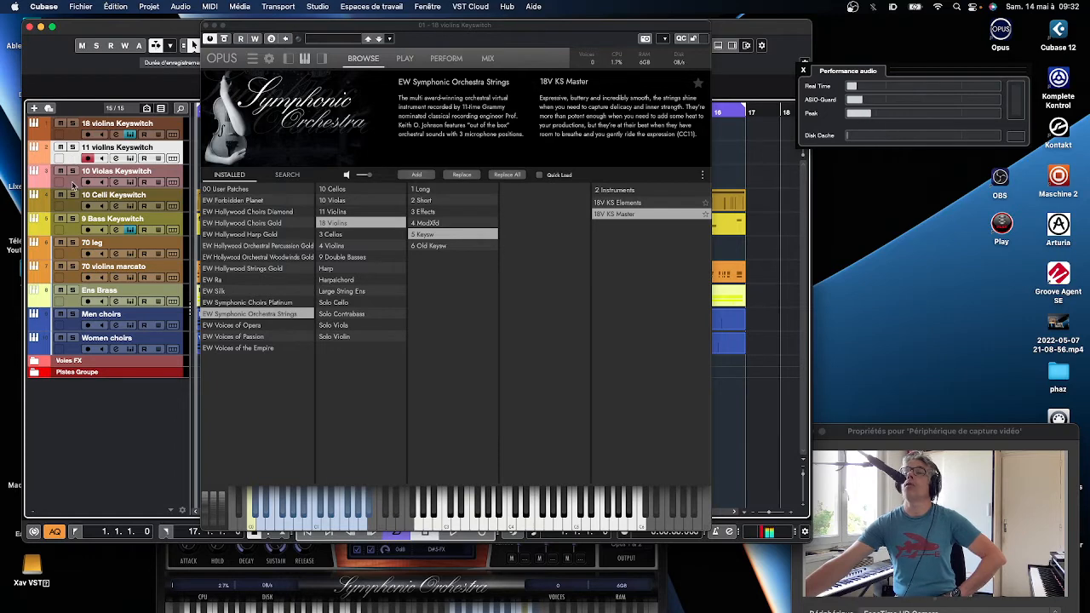
{"action": "left_click", "coordinate": [74, 182]}
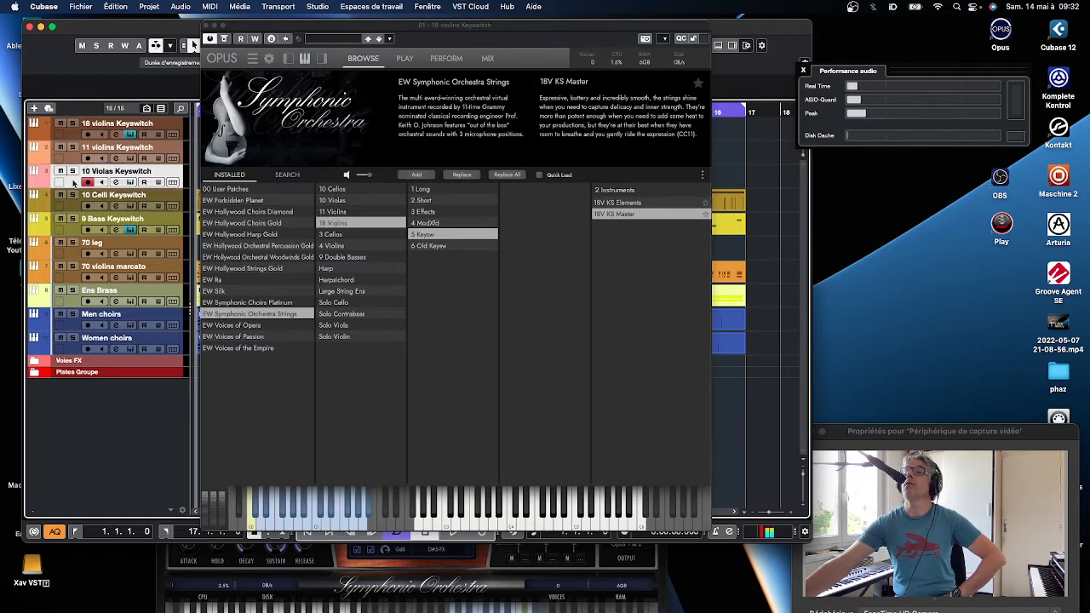
{"action": "left_click", "coordinate": [76, 206]}
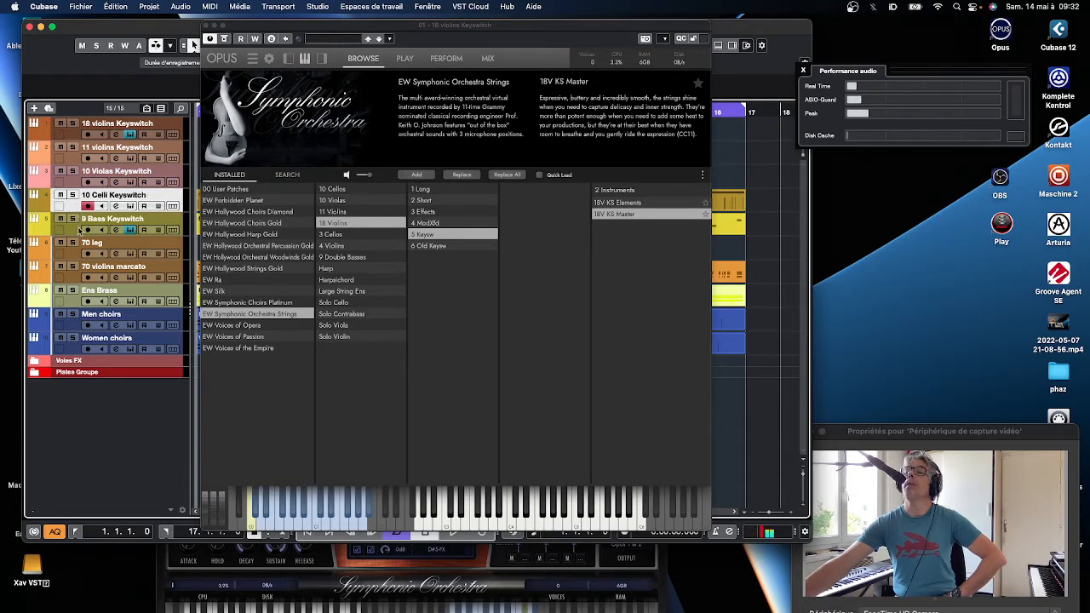
{"action": "left_click", "coordinate": [76, 231]}
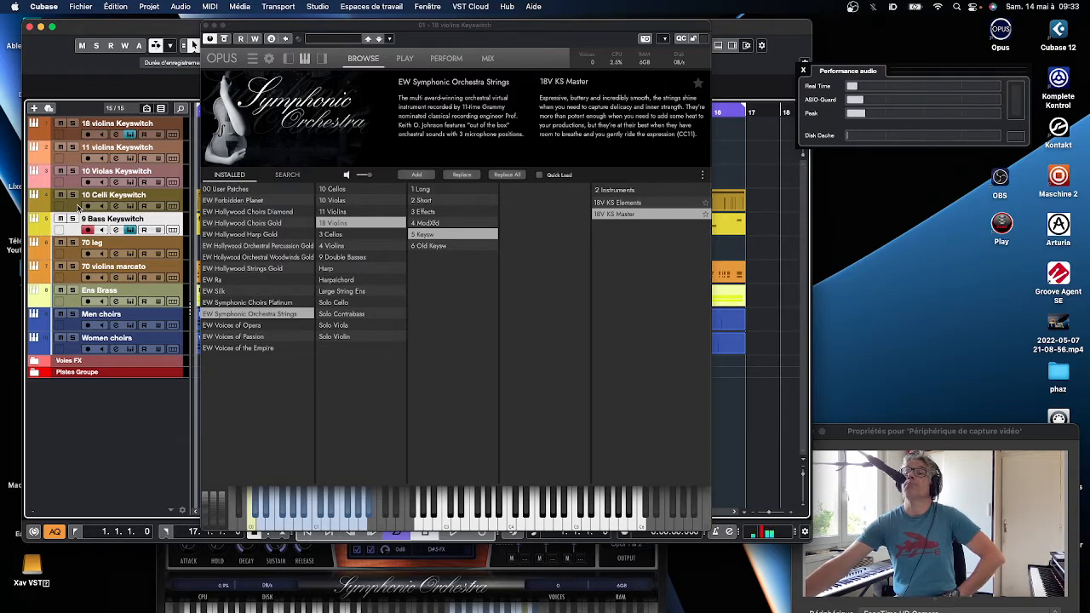
{"action": "left_click", "coordinate": [75, 135]}
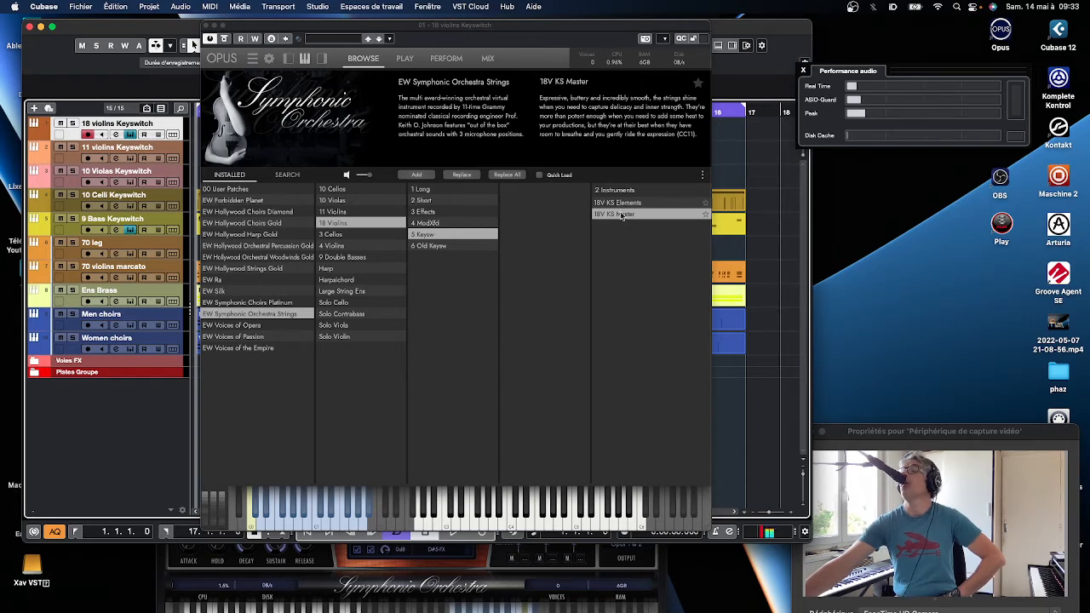
{"action": "left_click", "coordinate": [206, 25]}
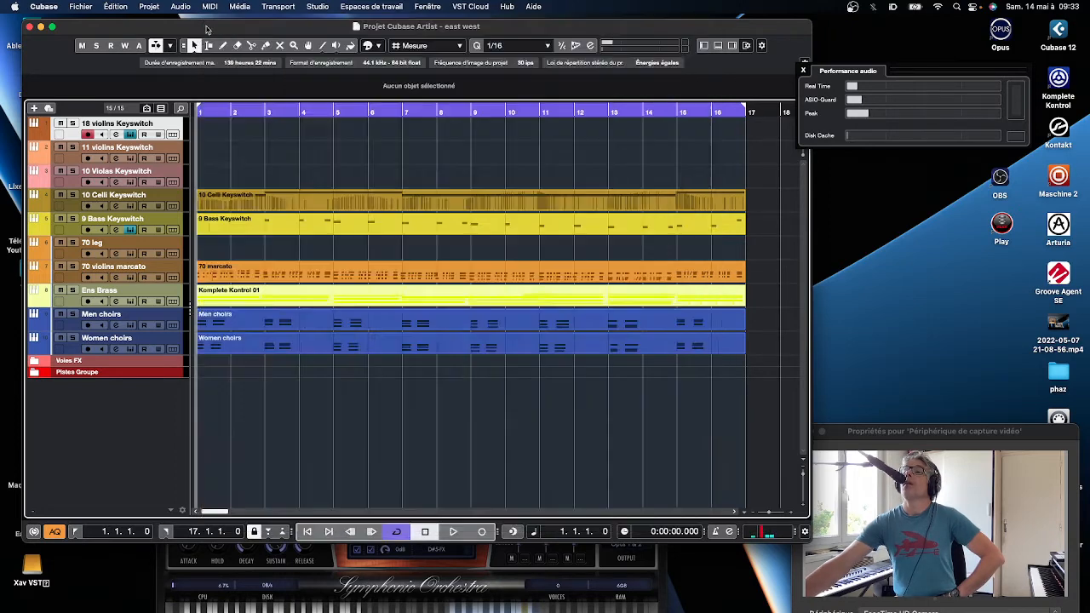
View the 11 violins Keyswitch track's instrument and its 11V KS Master patch in the library browser, and close it
{"action": "left_click", "coordinate": [100, 161]}
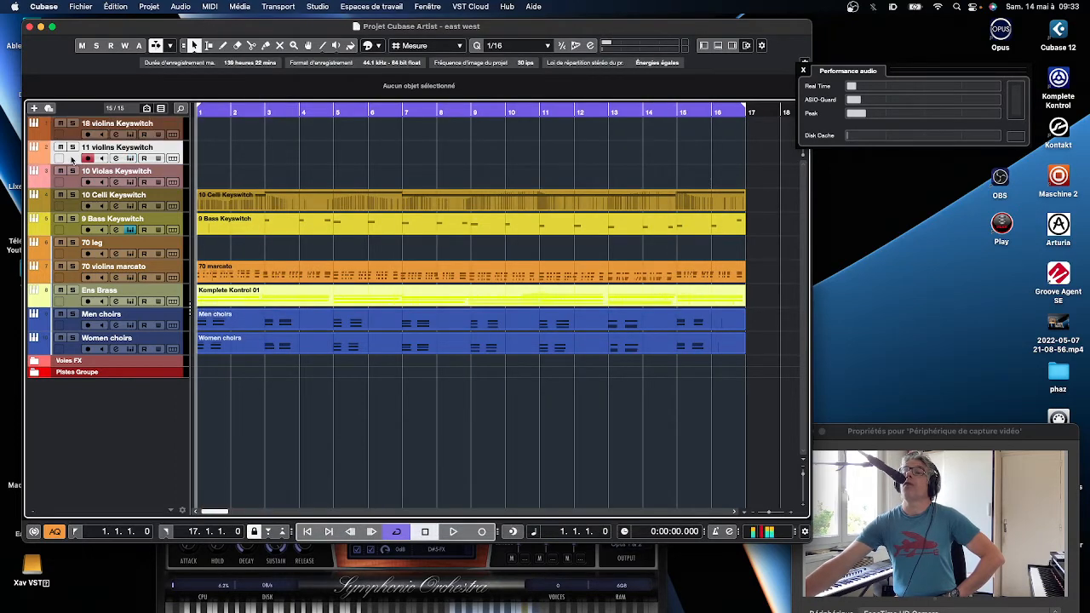
{"action": "left_click", "coordinate": [130, 162]}
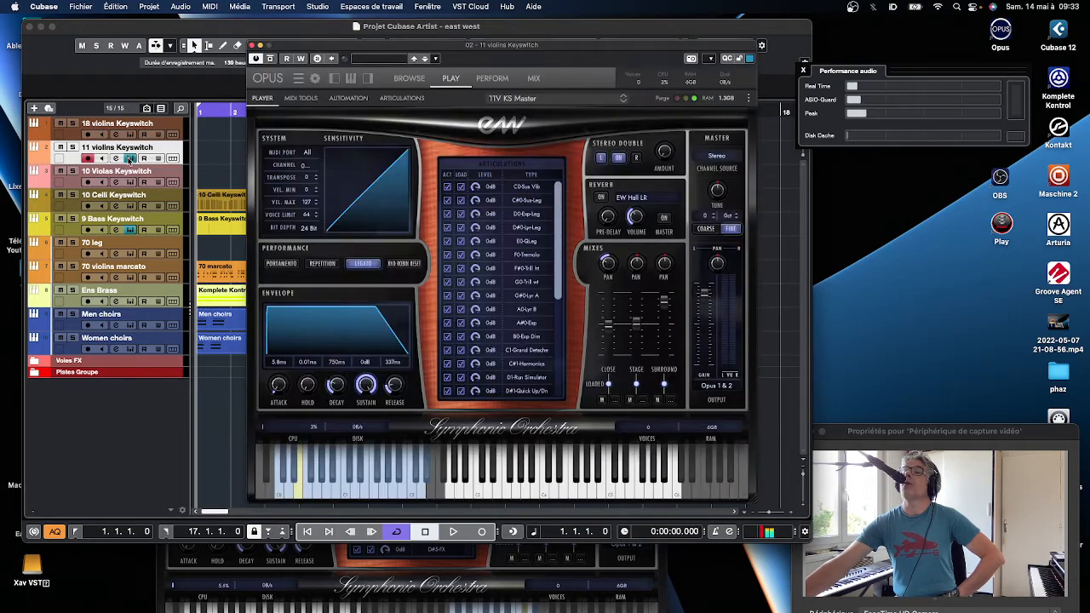
{"action": "left_click", "coordinate": [411, 78]}
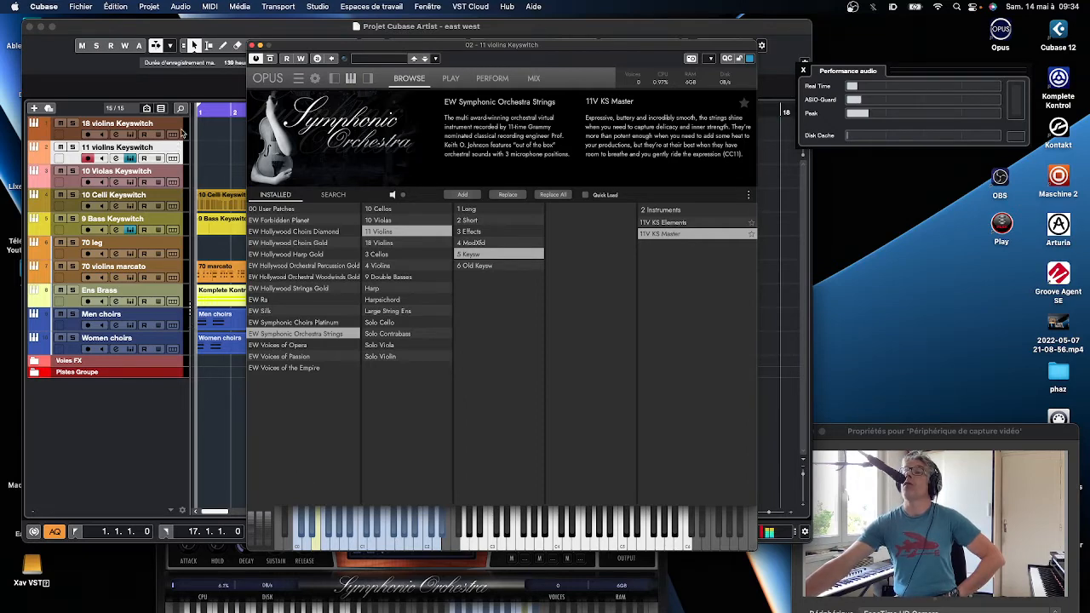
{"action": "left_click", "coordinate": [253, 45]}
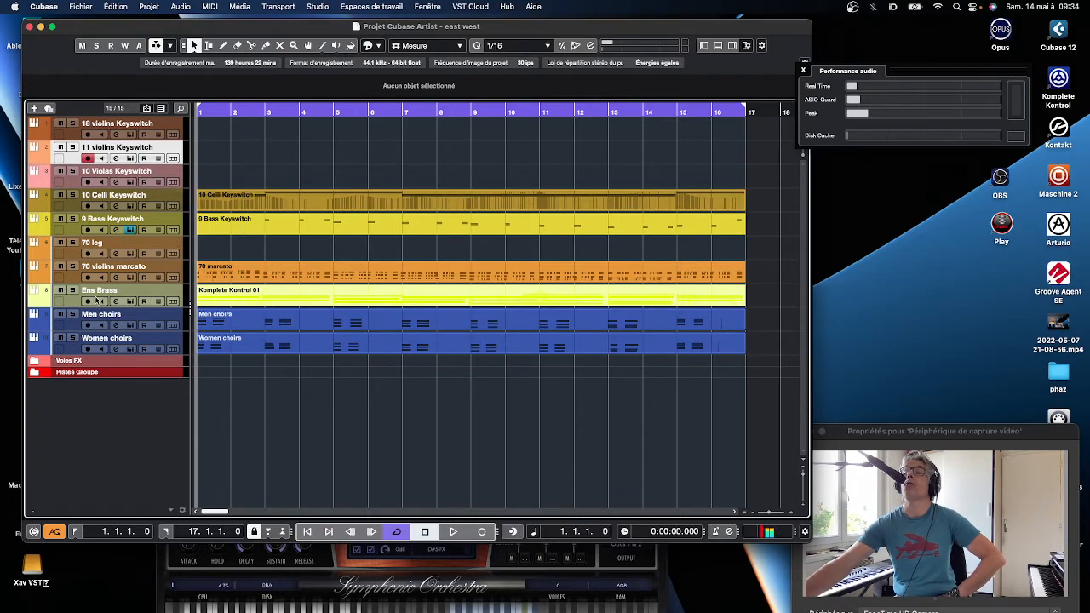
Open the 10 Violas Keyswitch track's instrument to view its articulations, and close it
{"action": "left_click", "coordinate": [75, 184]}
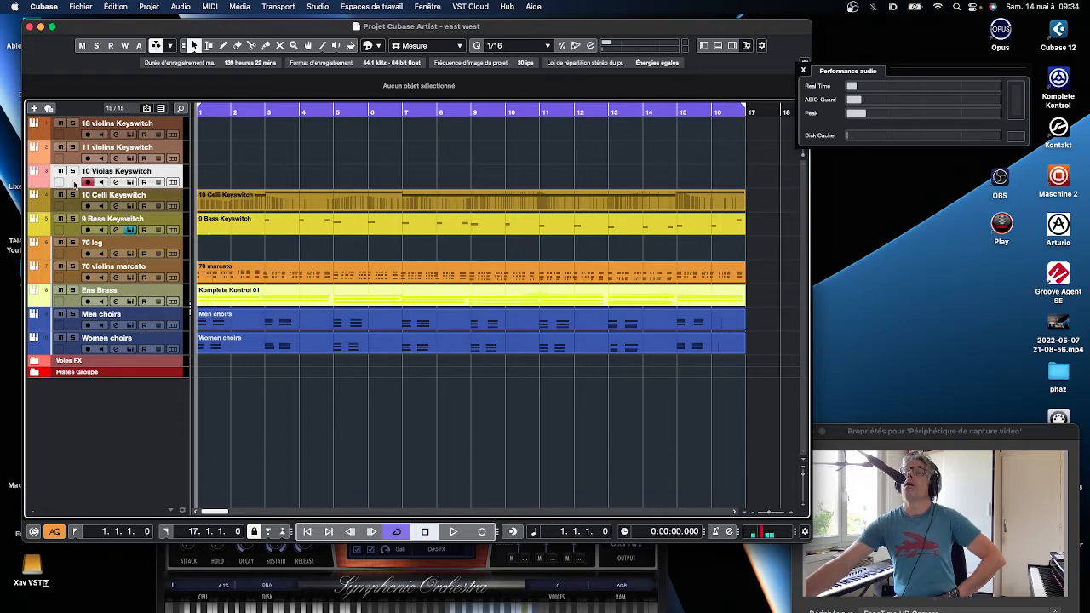
{"action": "left_click", "coordinate": [130, 183]}
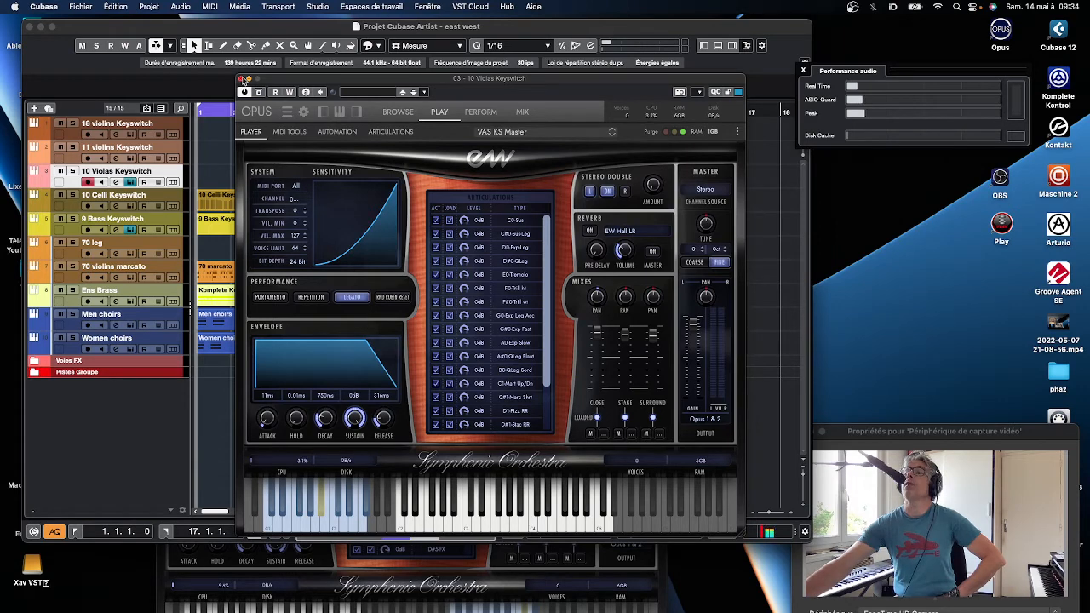
{"action": "left_click", "coordinate": [241, 79]}
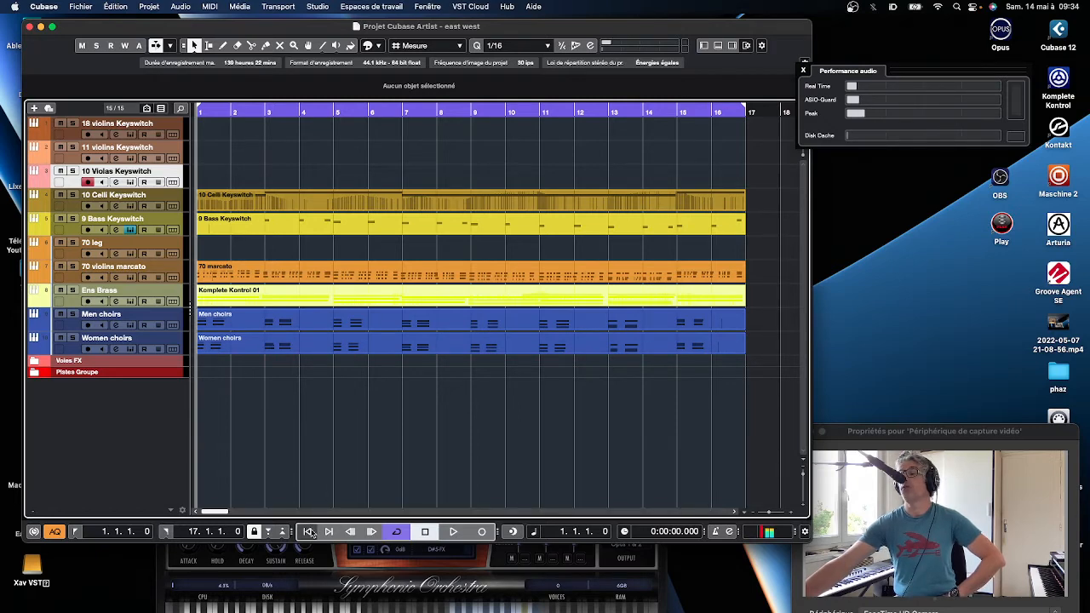
Play the full arrangement through all 16 bars and stop playback
{"action": "left_click", "coordinate": [454, 532]}
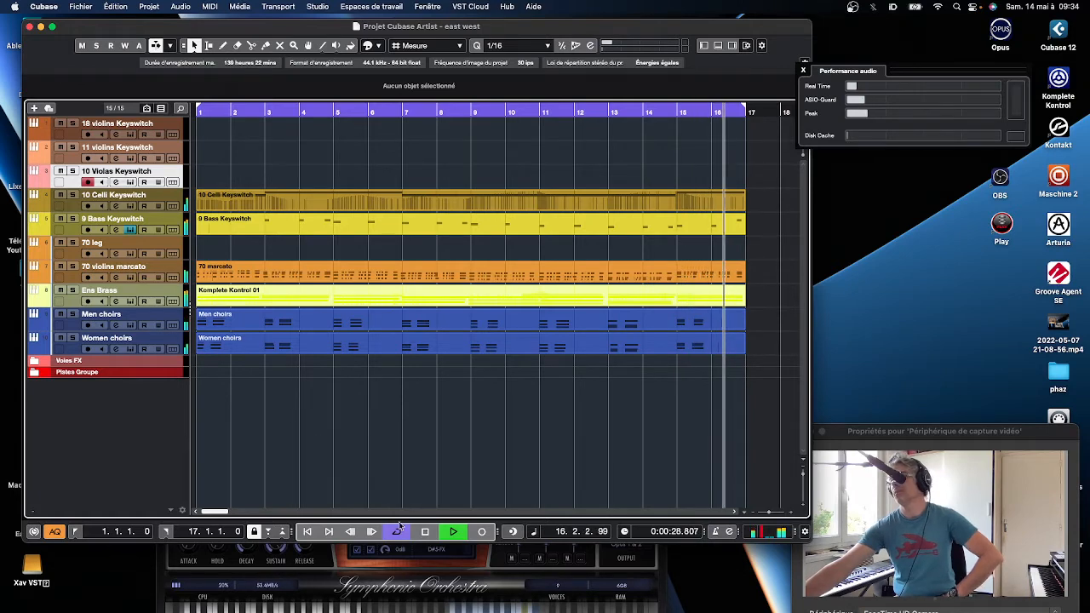
{"action": "left_click", "coordinate": [424, 531]}
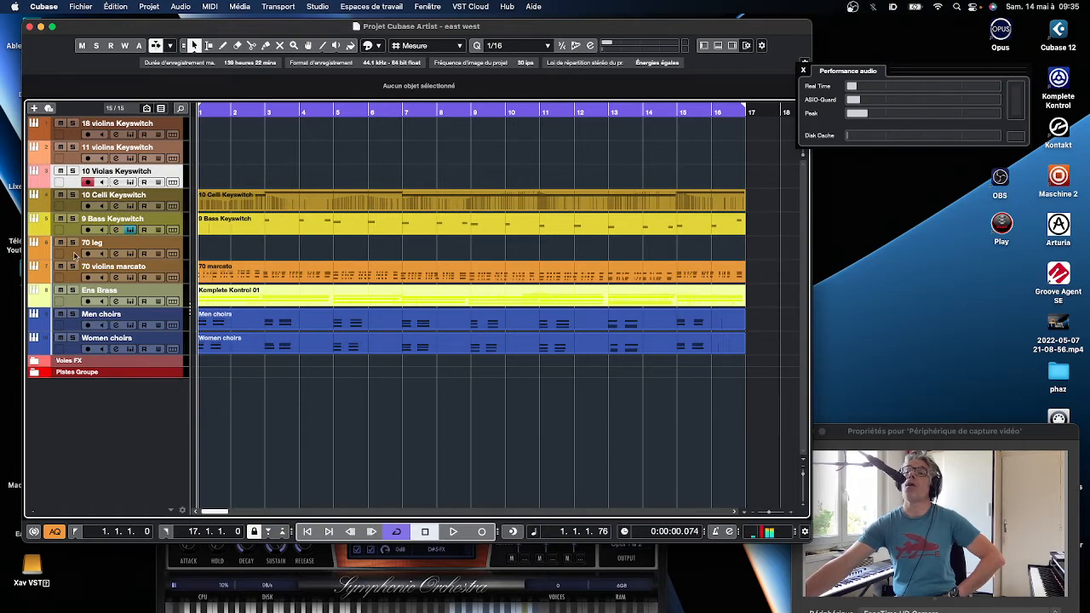
View the 70 leg track's instrument and its 70 Piece Str sec EXP patch in the library browser, and close it
{"action": "left_click", "coordinate": [129, 255]}
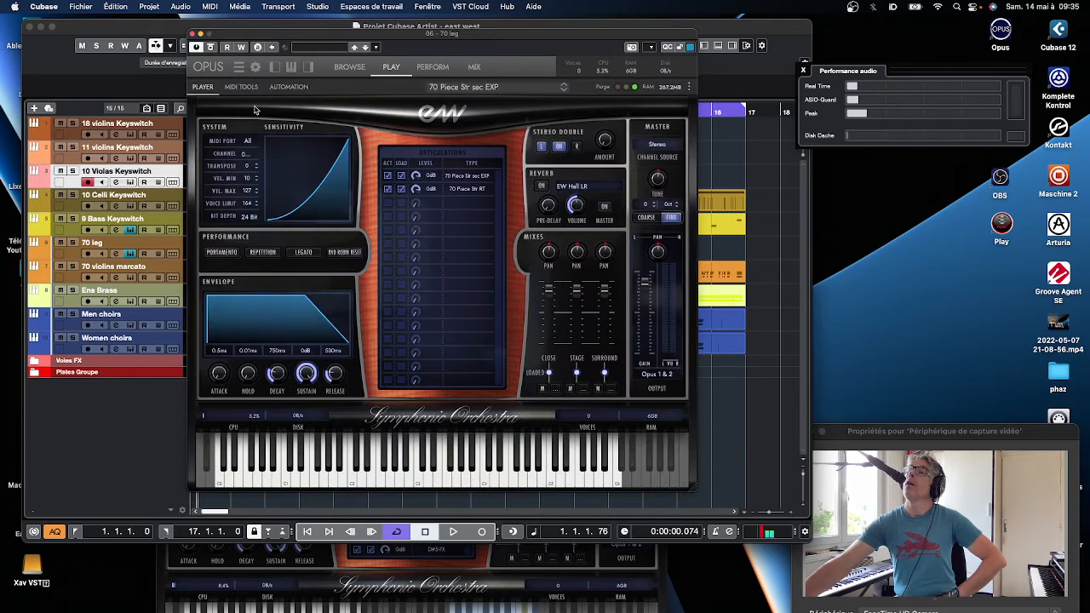
{"action": "left_click", "coordinate": [345, 70]}
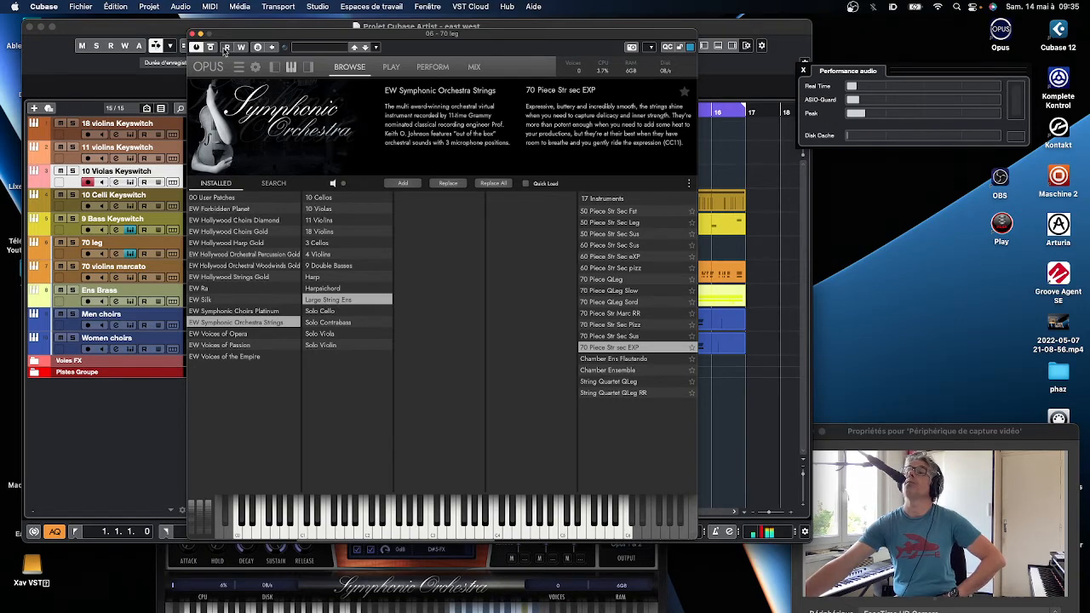
{"action": "left_click_drag", "start_coordinate": [230, 39], "coordinate": [267, 41]}
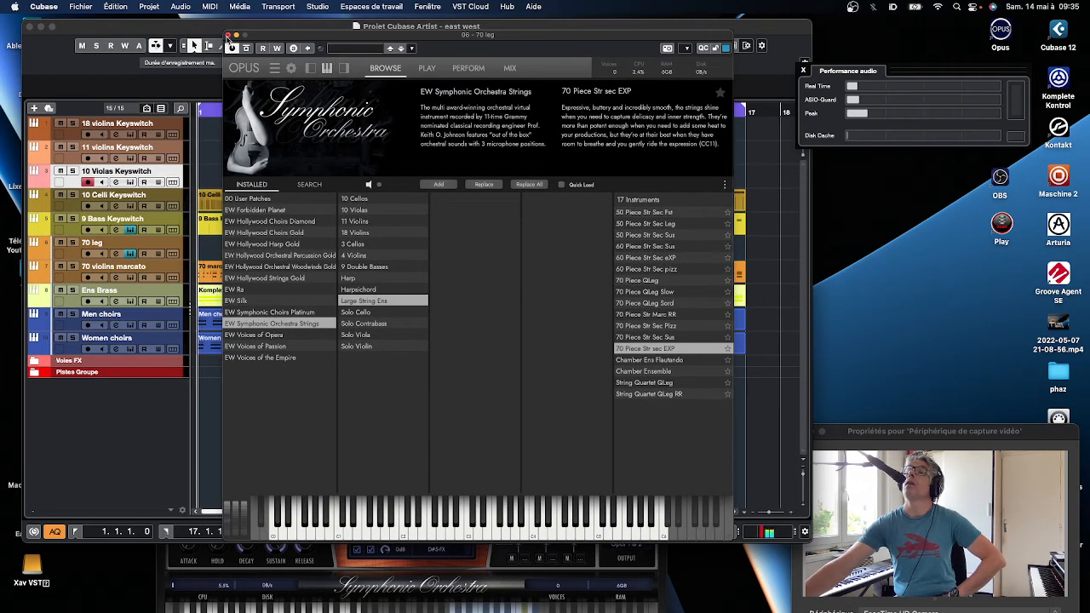
{"action": "left_click", "coordinate": [228, 35]}
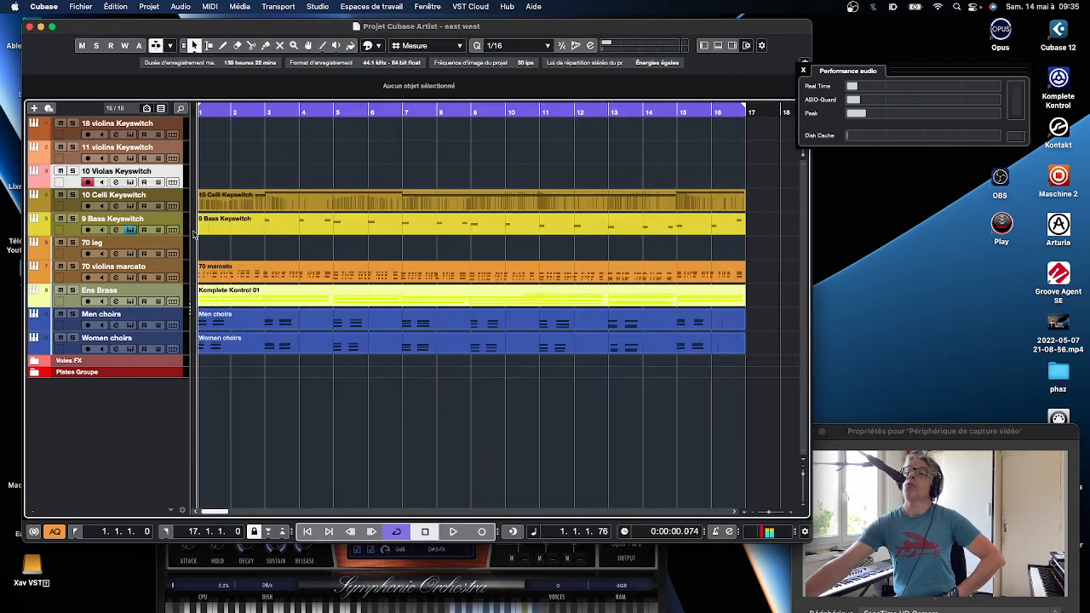
Solo the 70 violins marcato track and play its first bars from the project start, stopping after bar 2
{"action": "left_click", "coordinate": [78, 252]}
{"action": "left_click", "coordinate": [79, 278]}
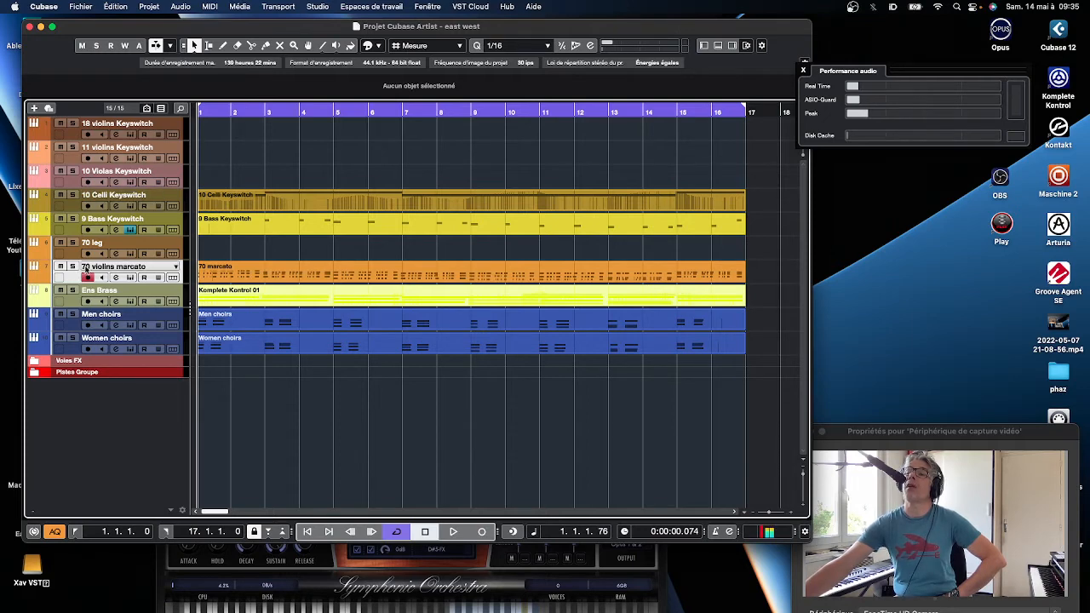
{"action": "left_click", "coordinate": [73, 267]}
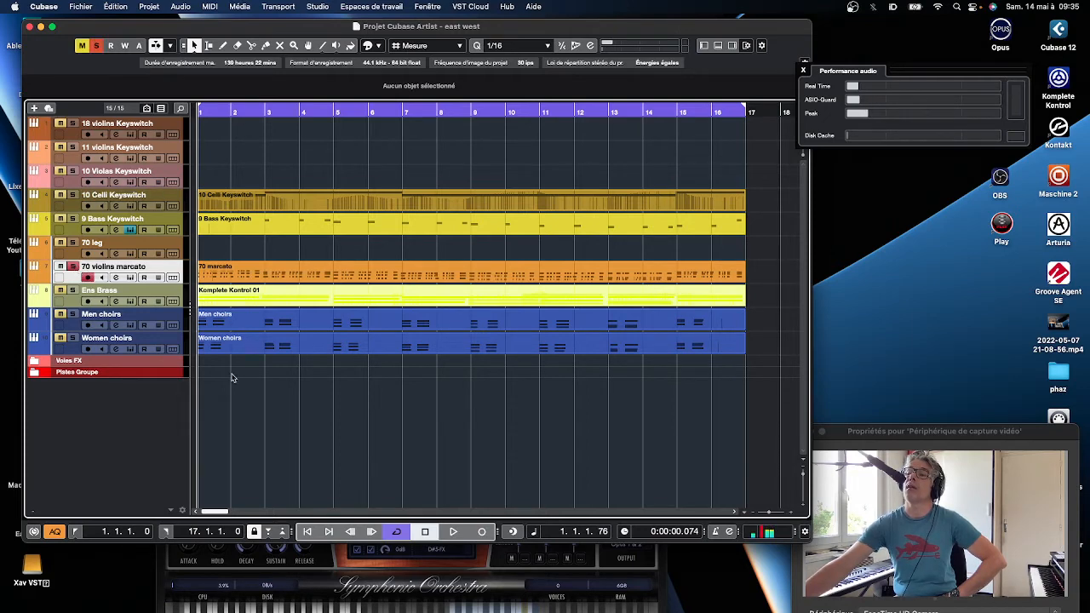
{"action": "left_click", "coordinate": [307, 531]}
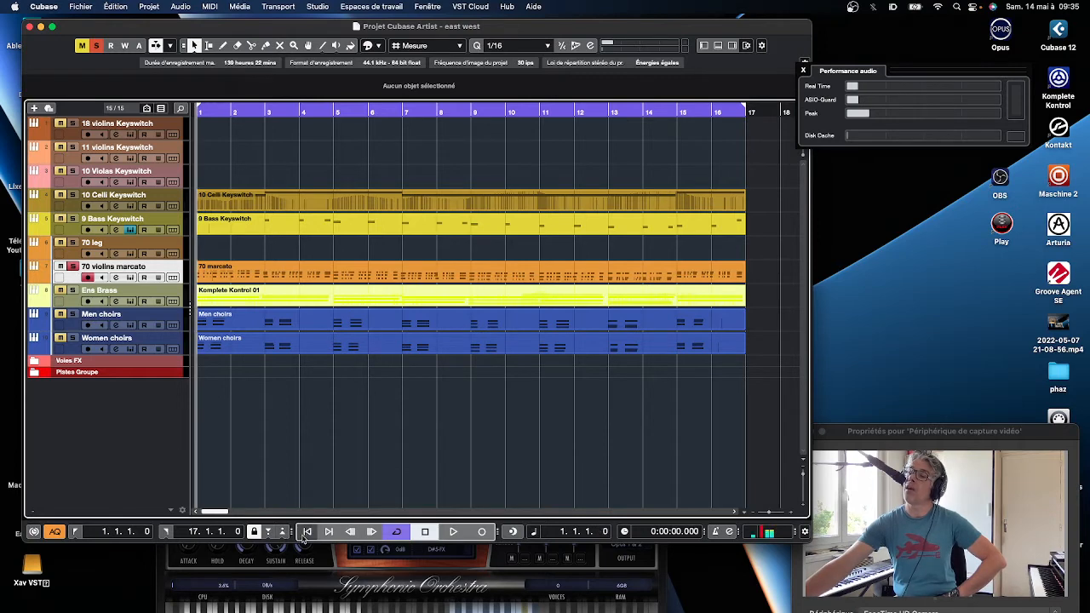
{"action": "left_click", "coordinate": [446, 532]}
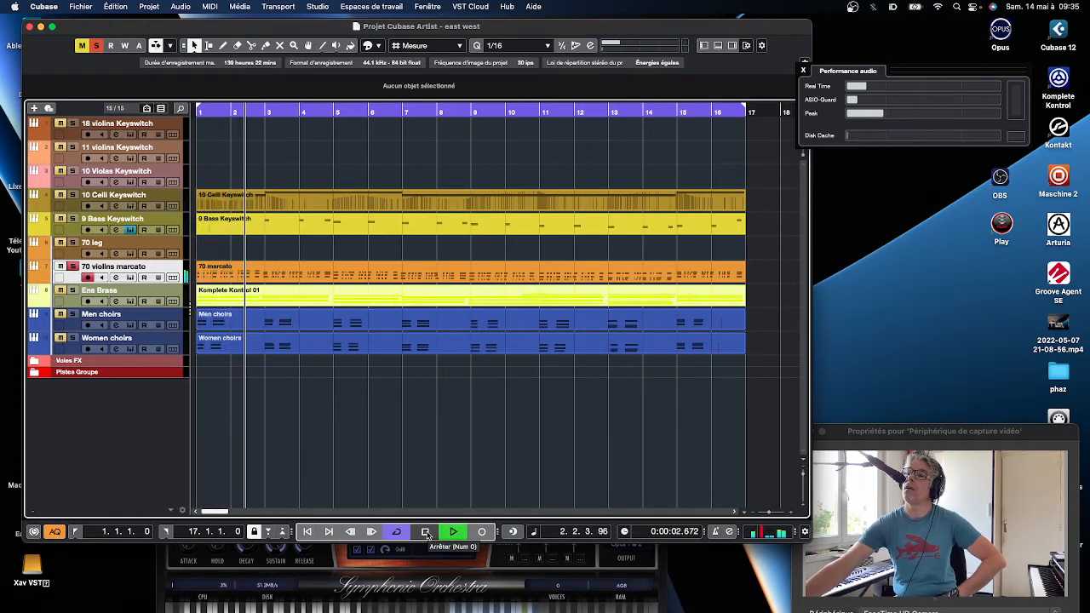
{"action": "left_click", "coordinate": [425, 532]}
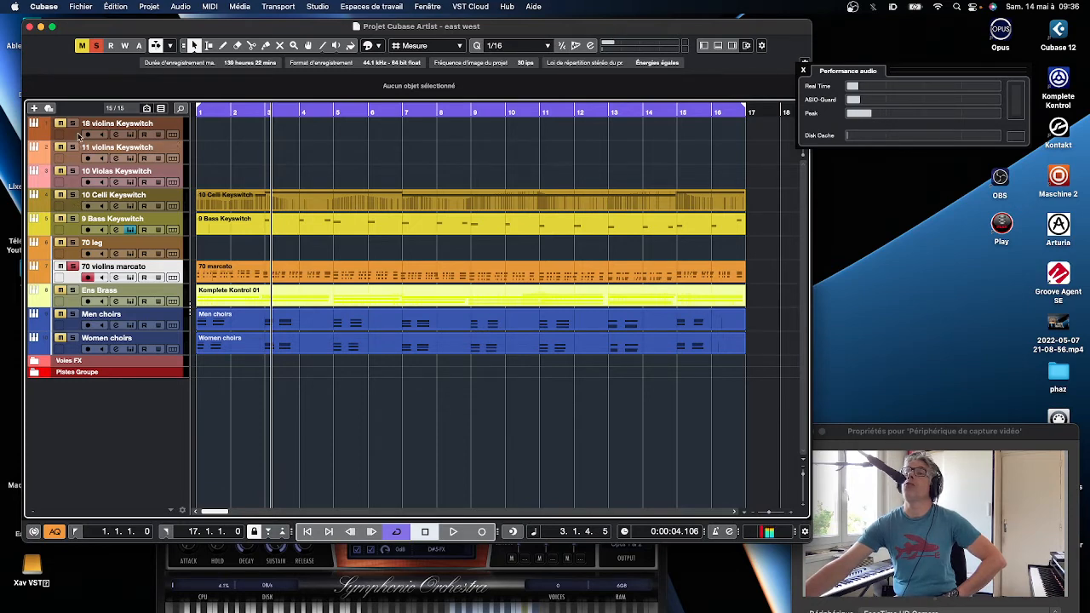
Open the 70 violins marcato track's instrument to view its settings, and show the MixConsole within the project window
{"action": "left_click", "coordinate": [131, 278]}
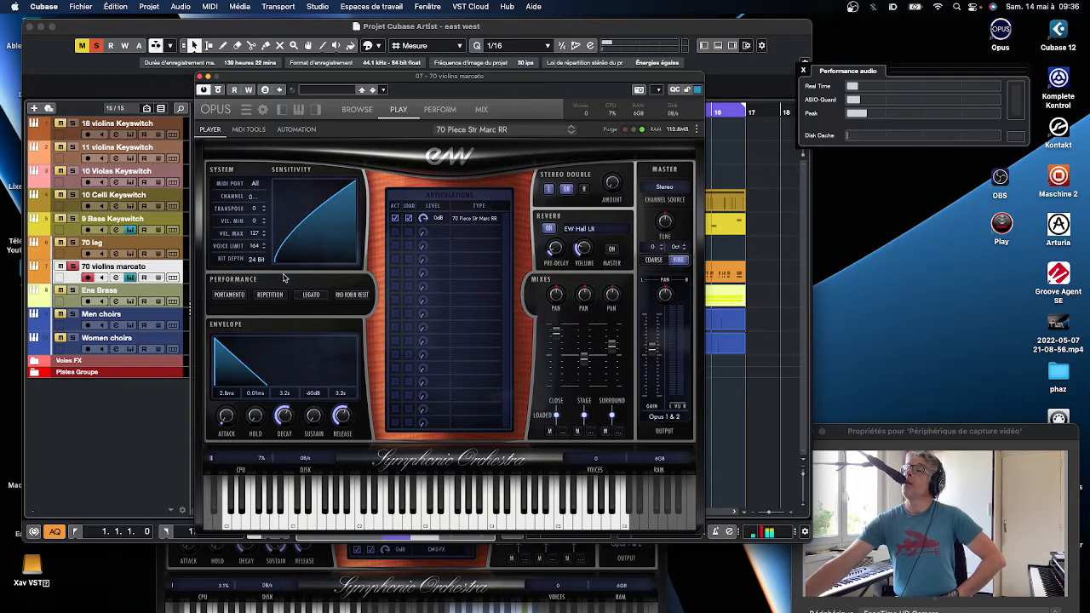
{"action": "left_click", "coordinate": [718, 49]}
{"action": "left_click", "coordinate": [719, 49]}
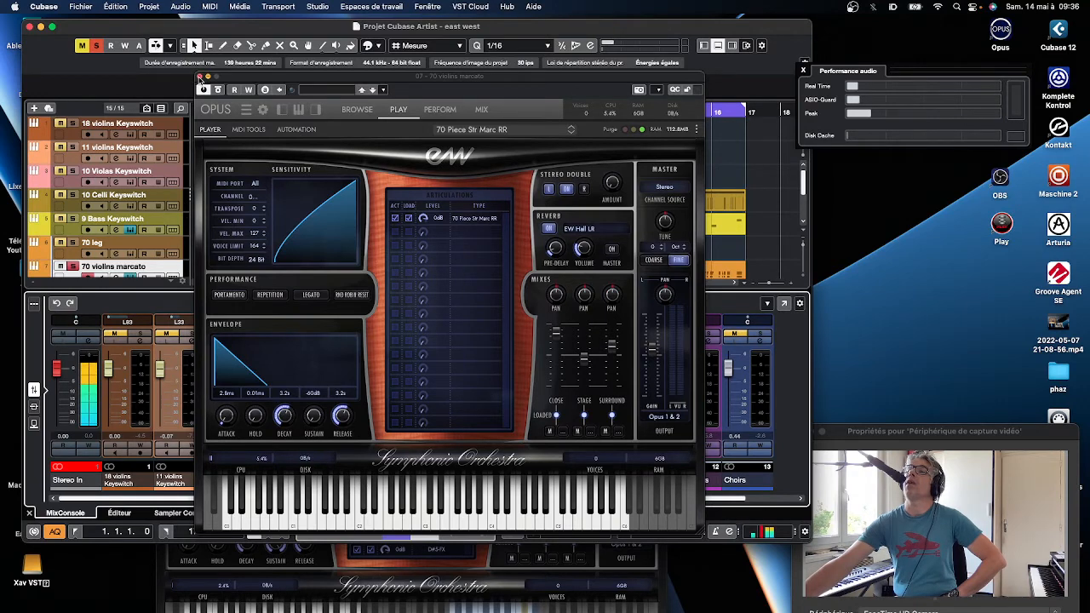
Close the instrument window, solo the 10 Celli and 9 Bass Keyswitch tracks alongside the marcato, and play from bar 3 to bar 9
{"action": "left_click", "coordinate": [200, 77]}
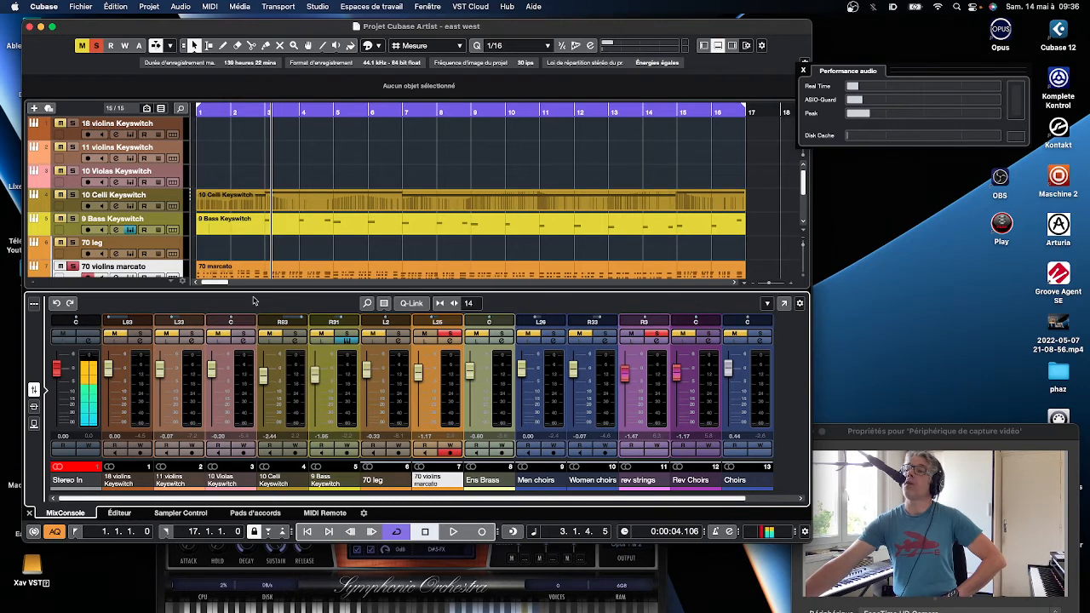
{"action": "left_click", "coordinate": [74, 196]}
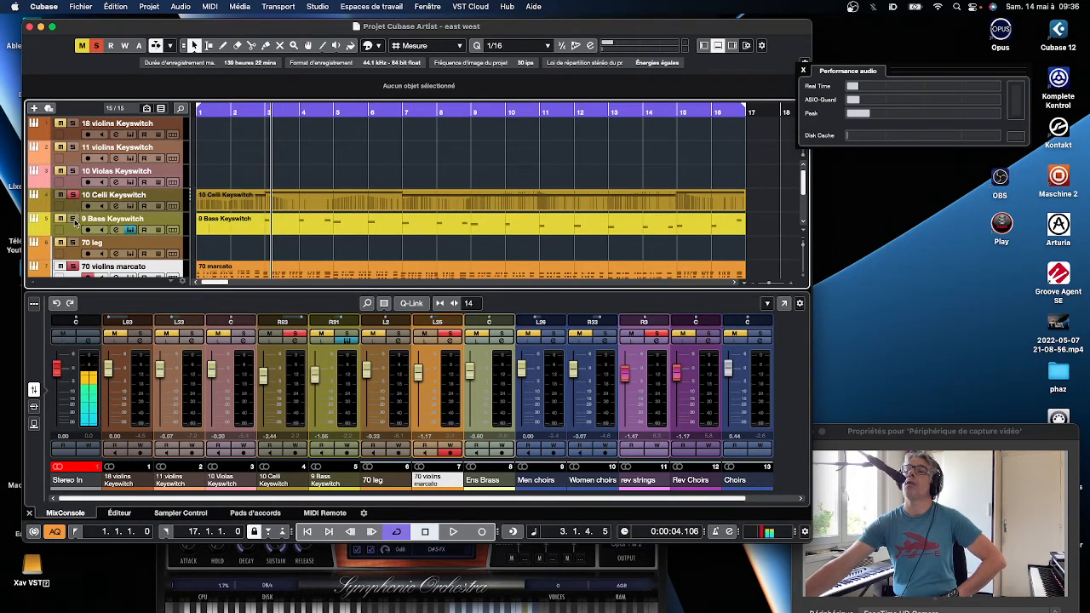
{"action": "left_click", "coordinate": [74, 219]}
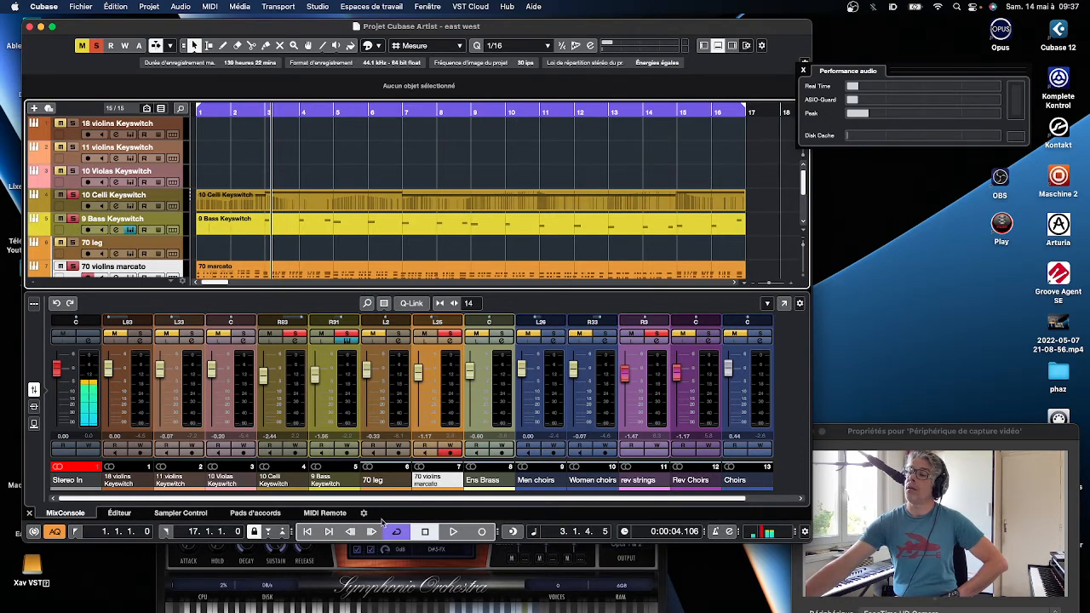
{"action": "left_click", "coordinate": [449, 533]}
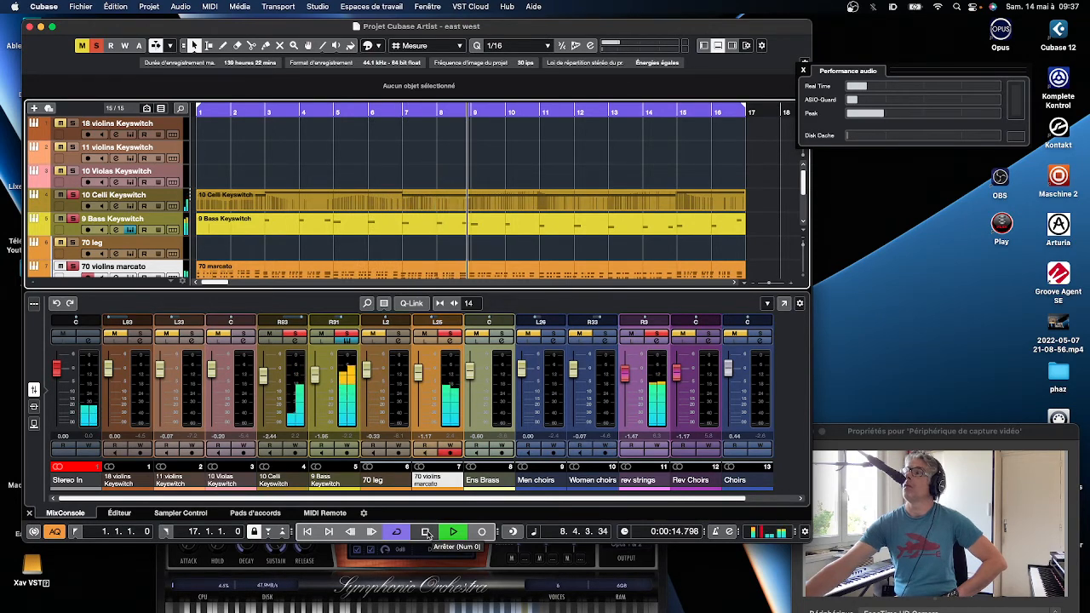
{"action": "left_click", "coordinate": [427, 533]}
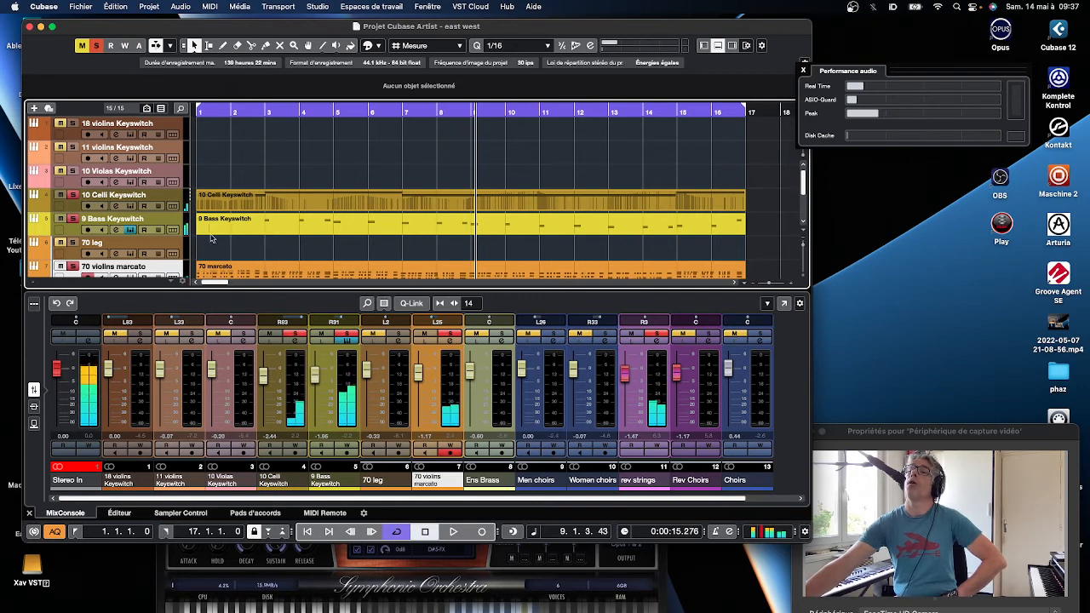
Clear the solo on the 10 Celli Keyswitch track and on all remaining tracks
{"action": "left_click", "coordinate": [73, 196]}
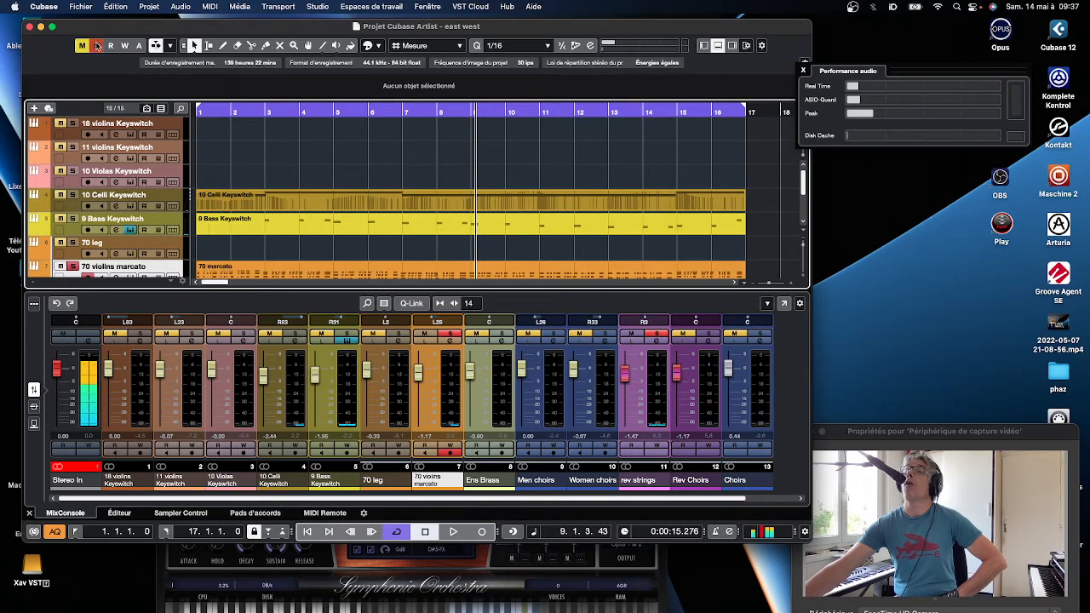
{"action": "left_click", "coordinate": [95, 48]}
View the Ens Brass track's instrument and its Brass Ensemble preset in the Komplete Kontrol library, and close the instrument
{"action": "scroll", "coordinate": [137, 220], "scroll_direction": "down", "scroll_amount": 4}
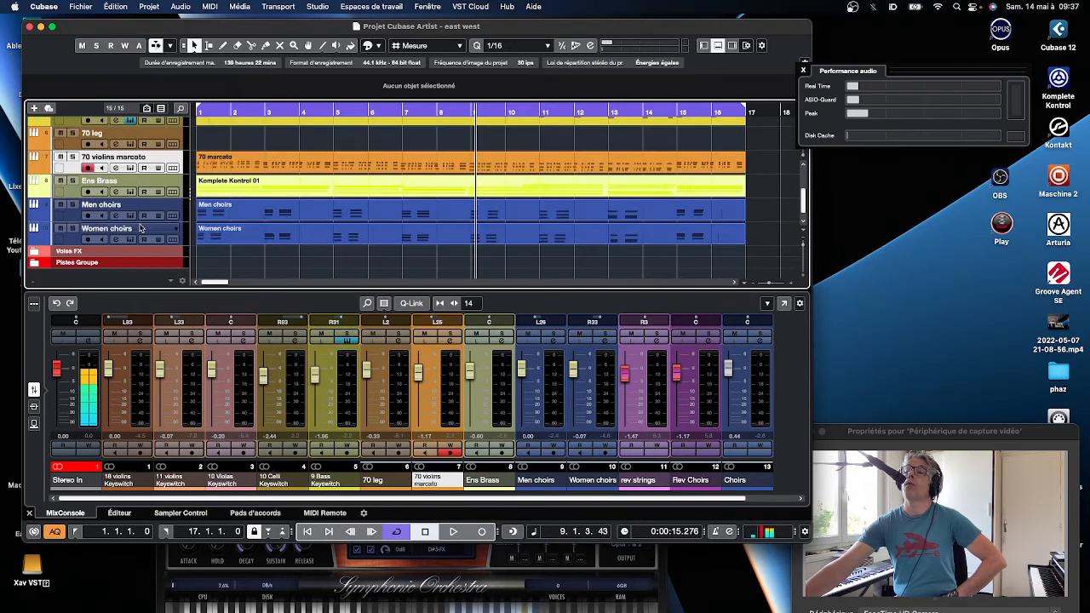
{"action": "left_click", "coordinate": [77, 194]}
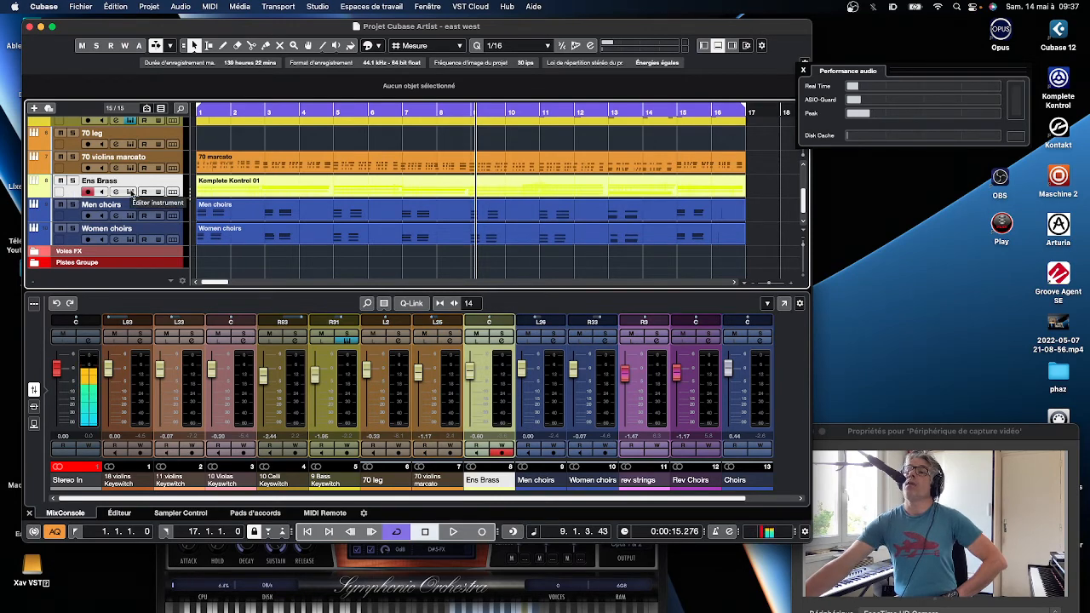
{"action": "left_click", "coordinate": [132, 195]}
{"action": "left_click_drag", "start_coordinate": [333, 96], "coordinate": [226, 85]}
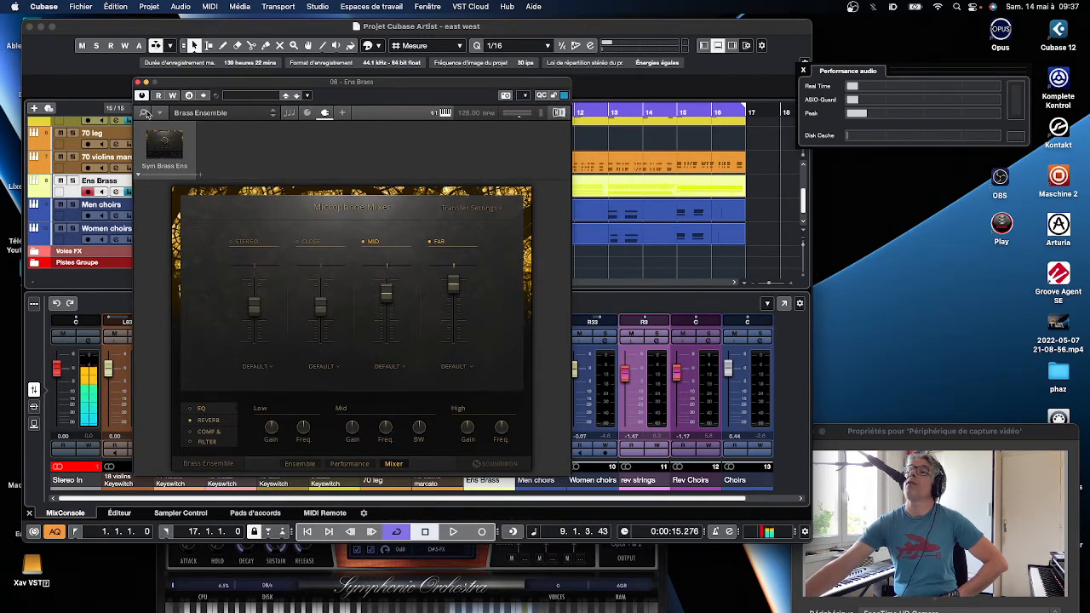
{"action": "left_click", "coordinate": [144, 114]}
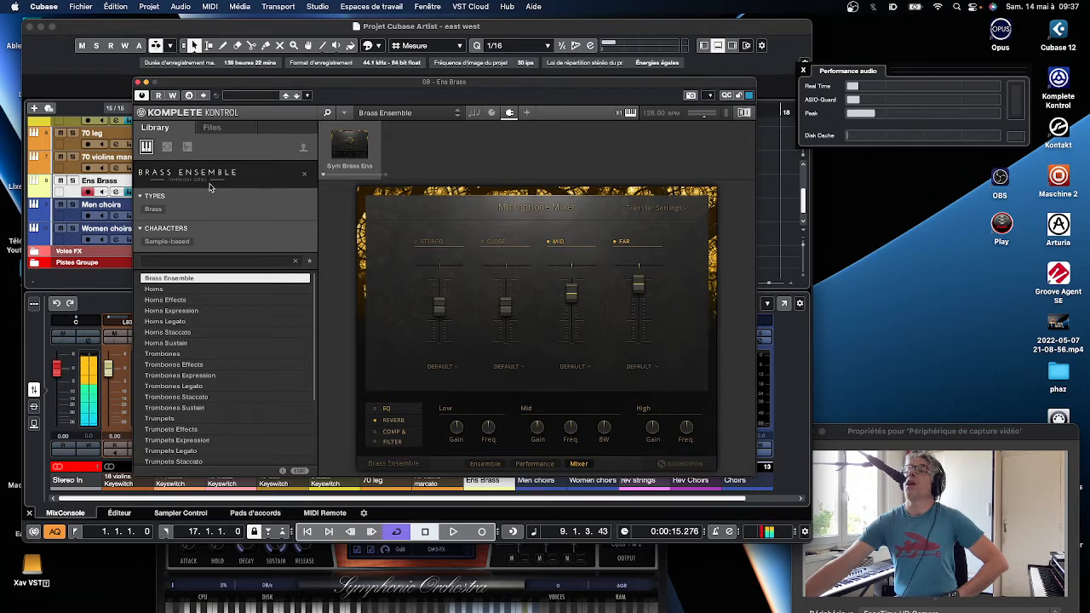
{"action": "left_click_drag", "start_coordinate": [375, 85], "coordinate": [261, 56]}
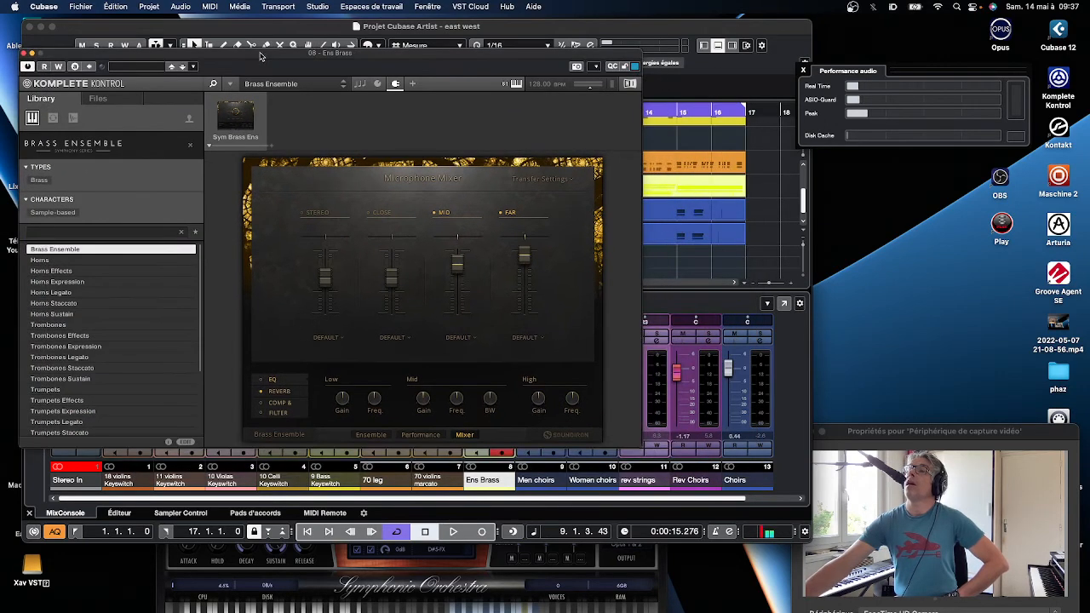
{"action": "left_click", "coordinate": [212, 84]}
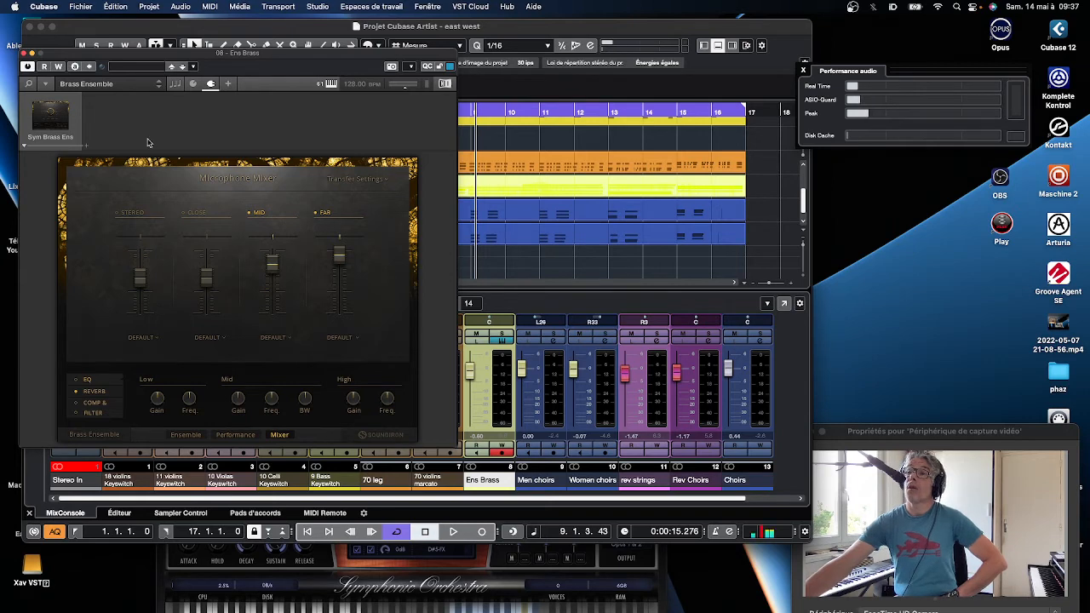
{"action": "left_click_drag", "start_coordinate": [155, 58], "coordinate": [254, 67]}
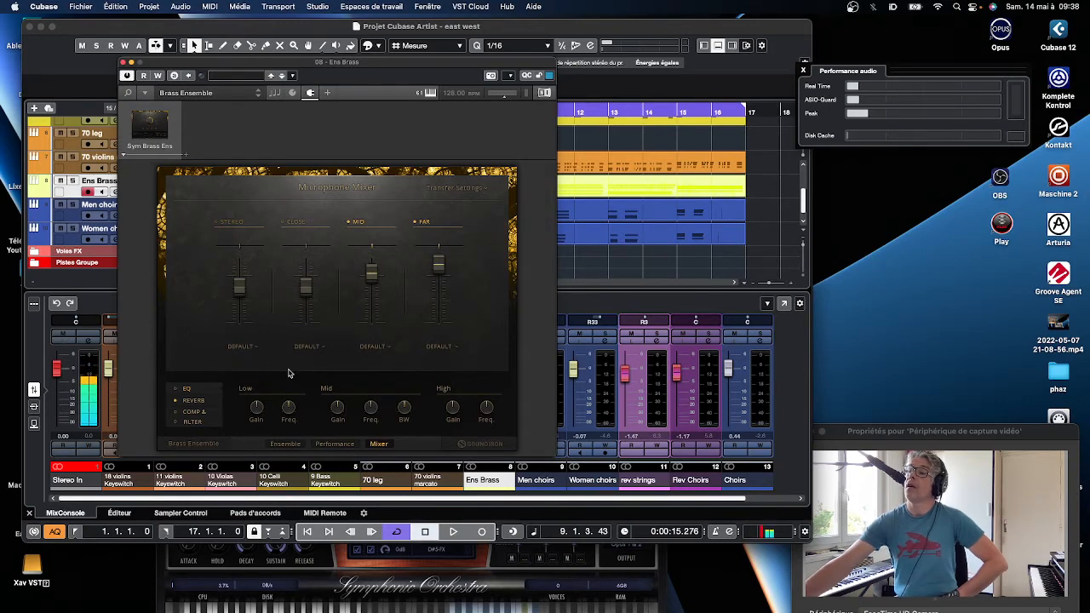
{"action": "left_click", "coordinate": [123, 63]}
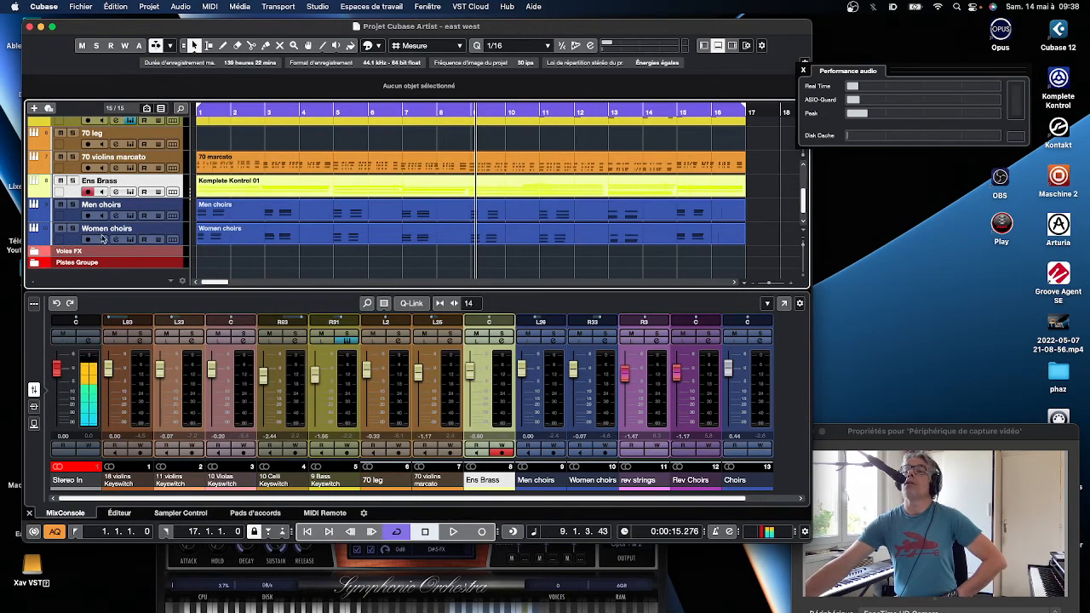
View the Men choirs track's Play instrument and its MEN WB Multi patch among the EW Hollywood Choirs Diamond libraries, and close it
{"action": "left_click", "coordinate": [74, 218]}
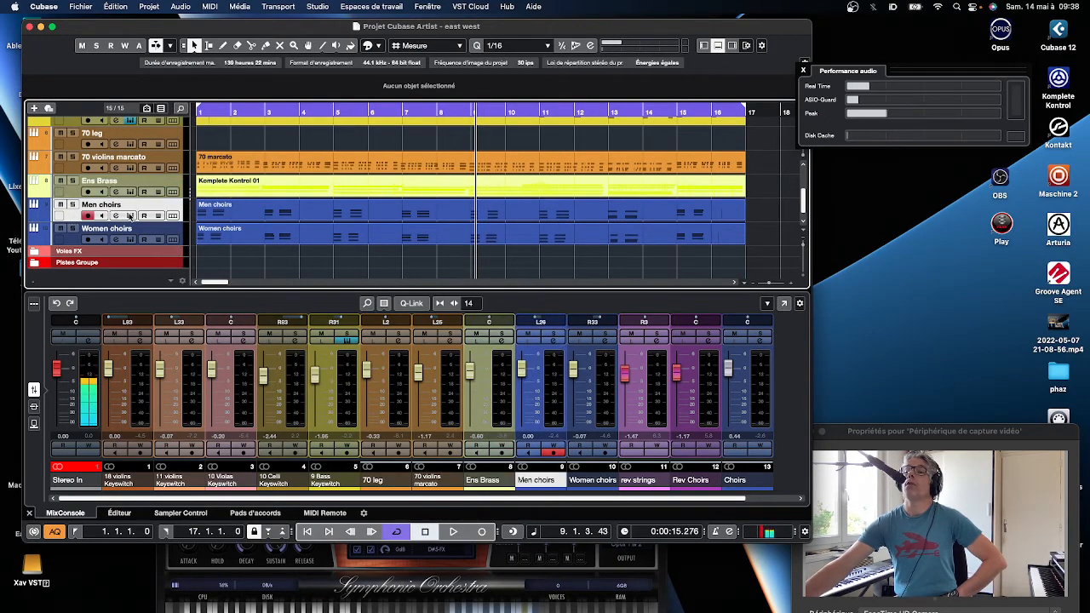
{"action": "left_click", "coordinate": [133, 216]}
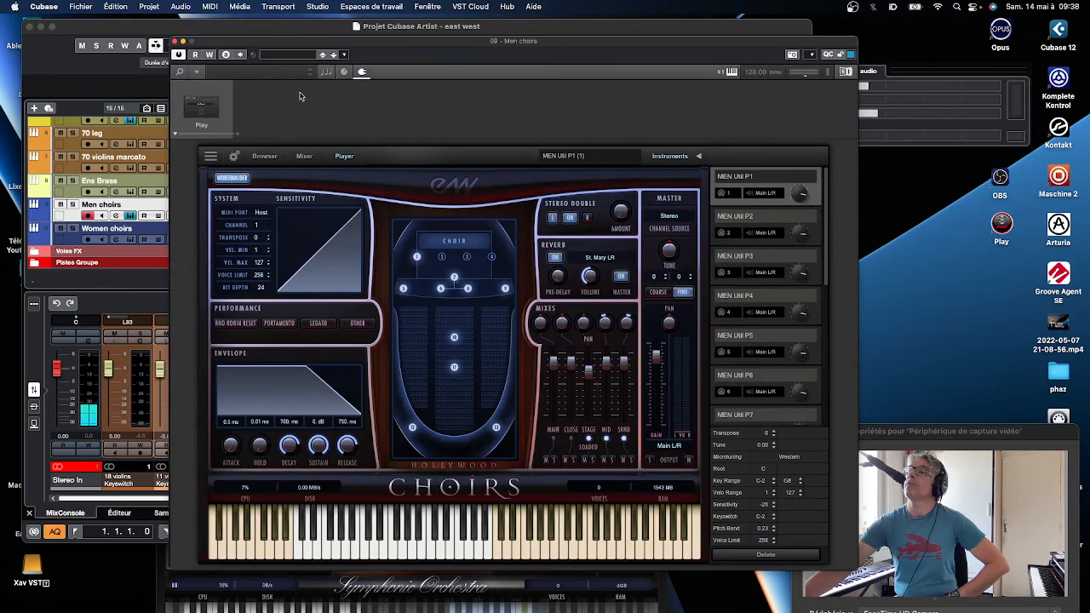
{"action": "left_click", "coordinate": [181, 74]}
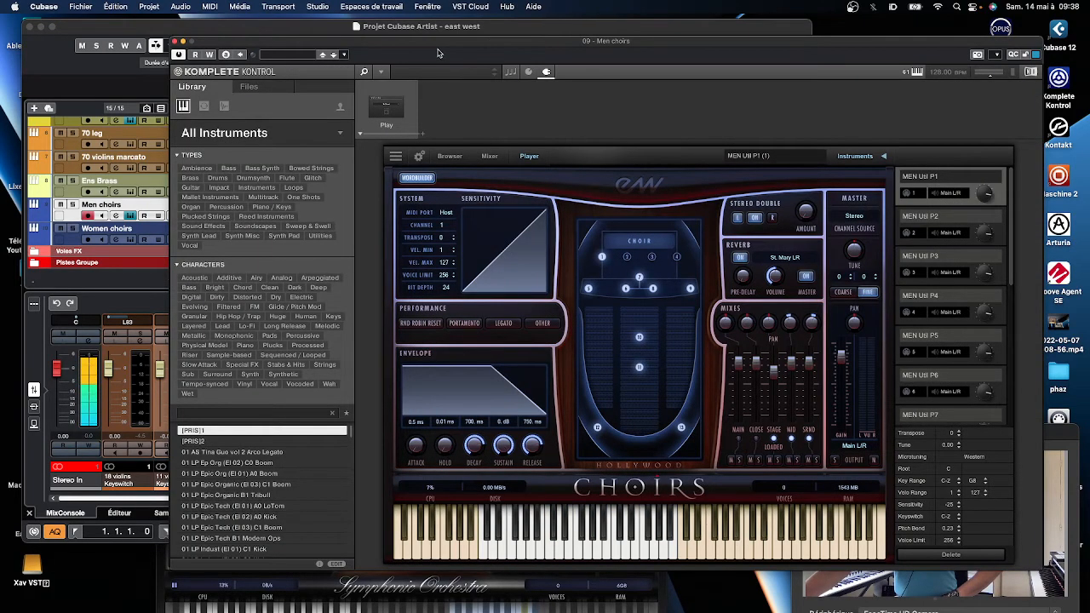
{"action": "left_click_drag", "start_coordinate": [435, 44], "coordinate": [256, 39]}
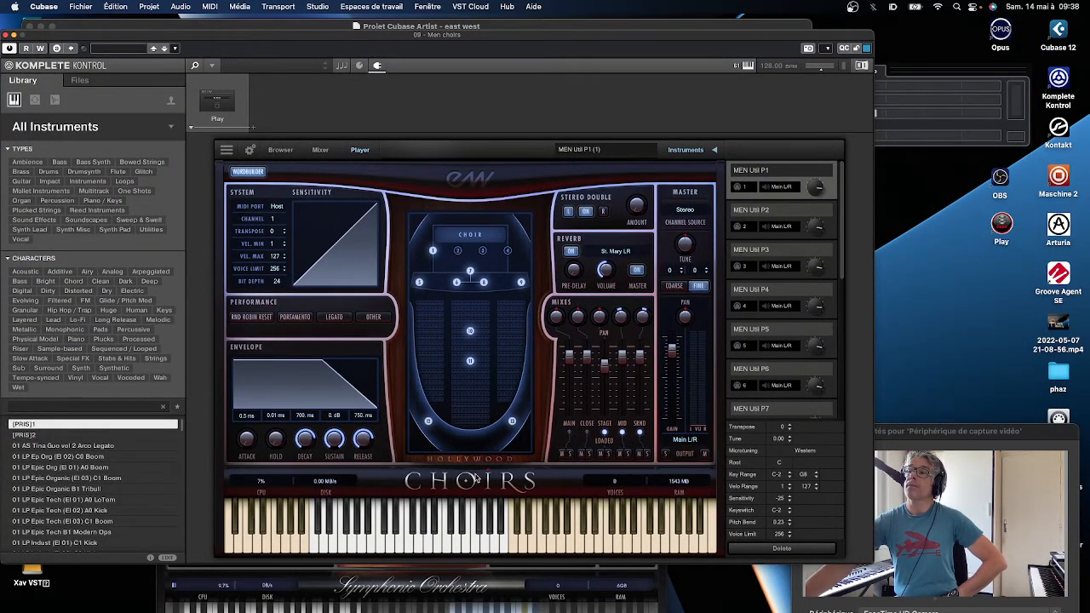
{"action": "left_click", "coordinate": [195, 67]}
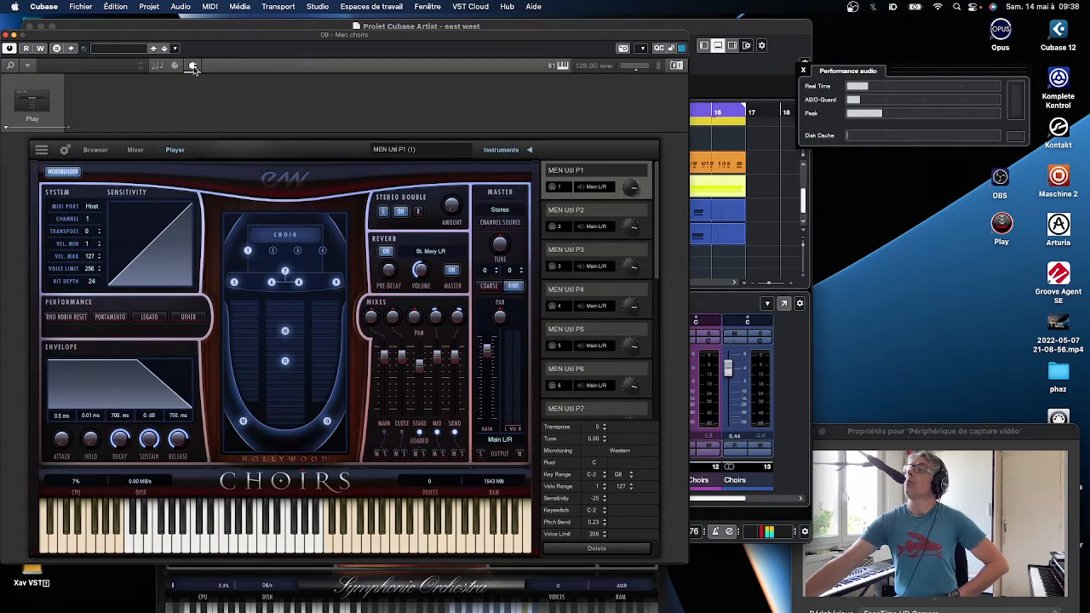
{"action": "left_click", "coordinate": [95, 150]}
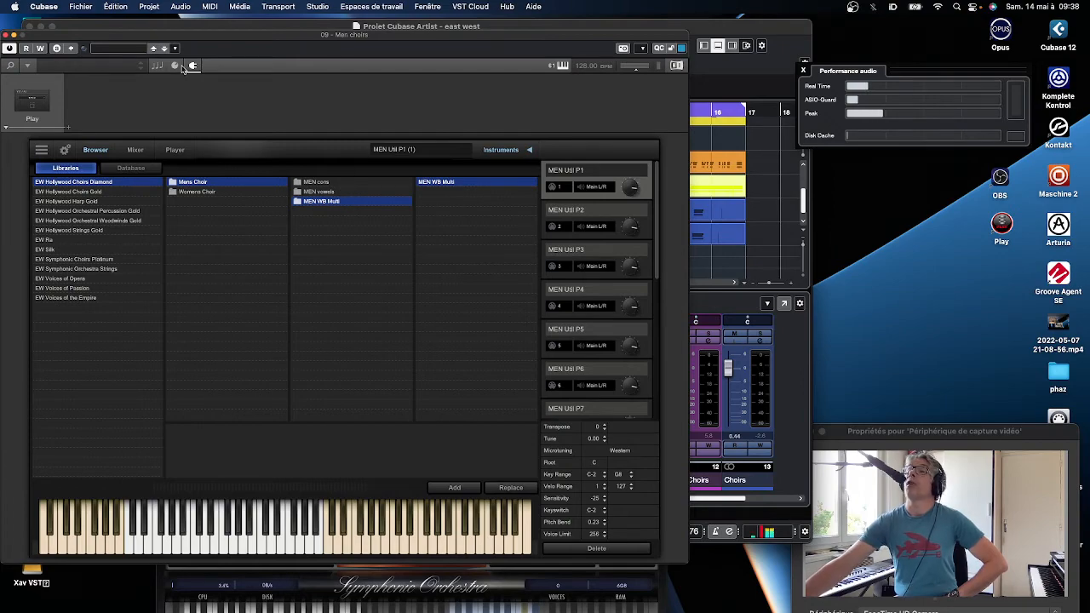
{"action": "left_click_drag", "start_coordinate": [188, 38], "coordinate": [261, 47]}
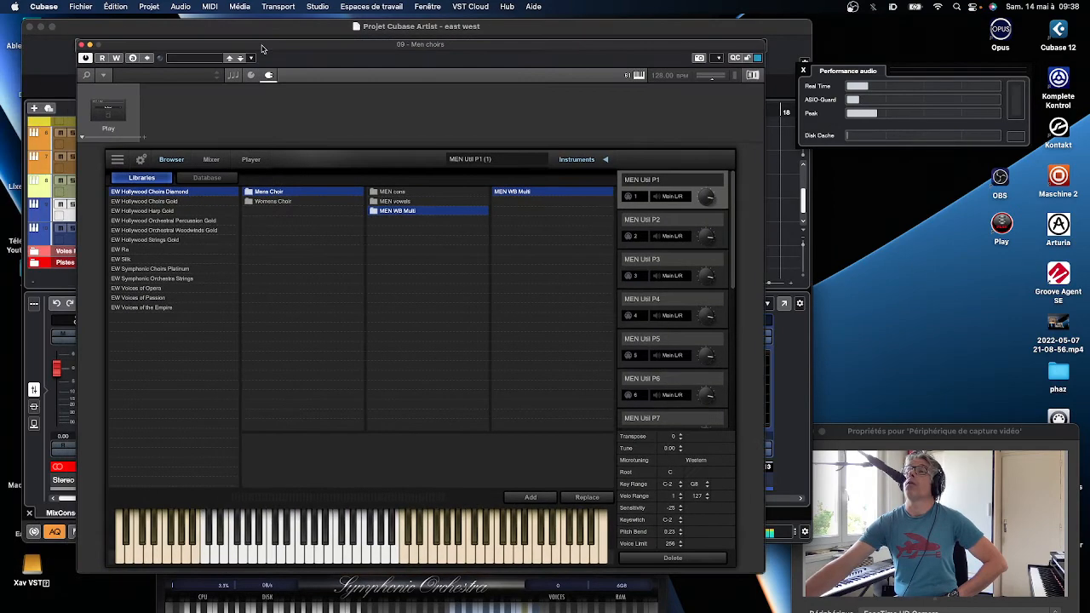
{"action": "left_click", "coordinate": [78, 45]}
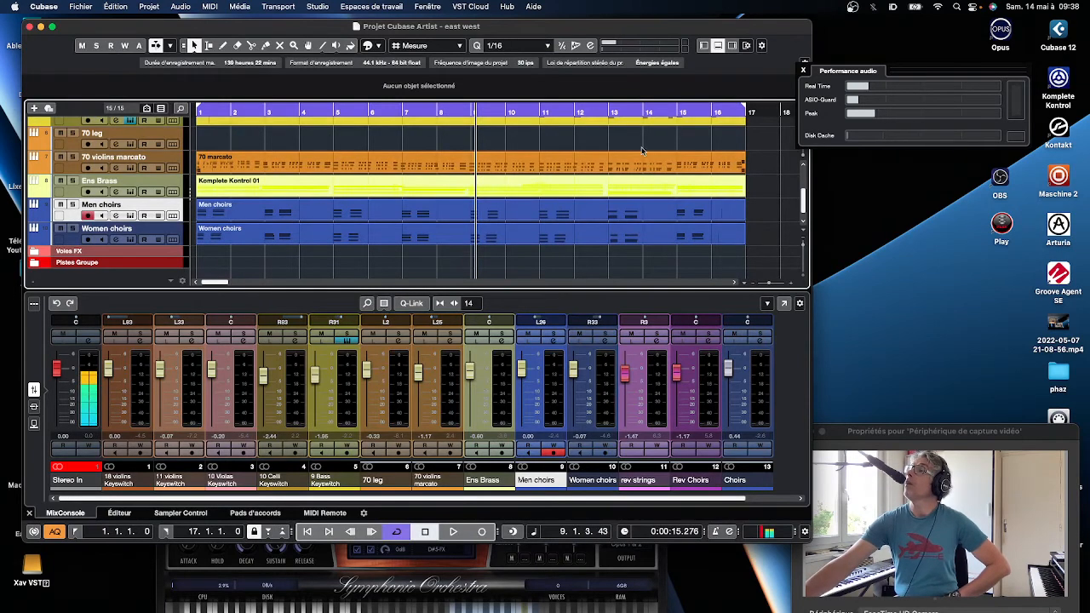
Hide the MixConsole in the project window and show the player settings of the 18 violins Keyswitch instrument
{"action": "left_click", "coordinate": [718, 46]}
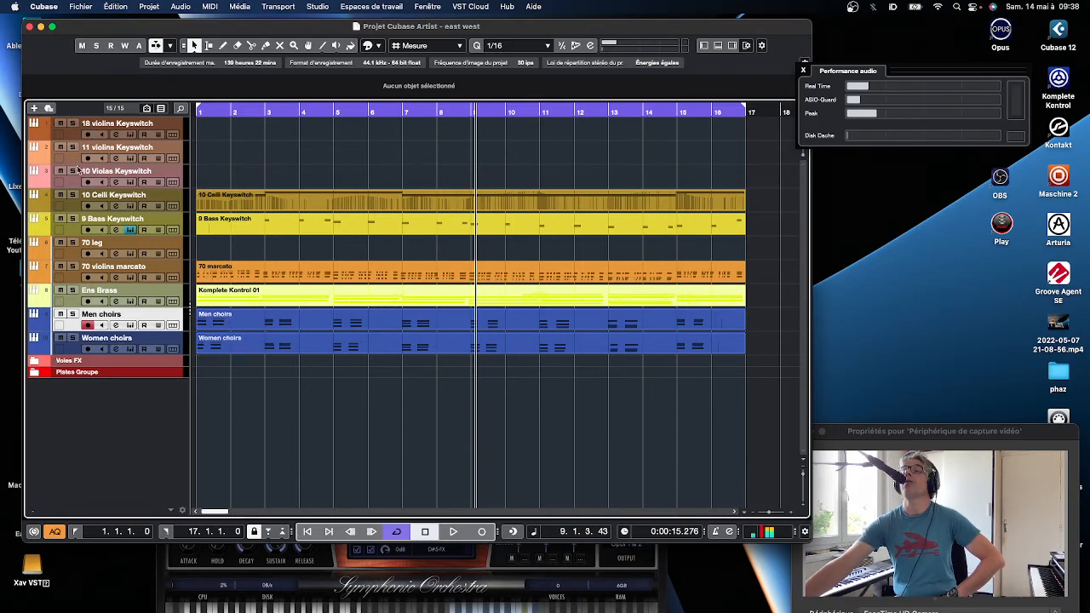
{"action": "left_click", "coordinate": [128, 136]}
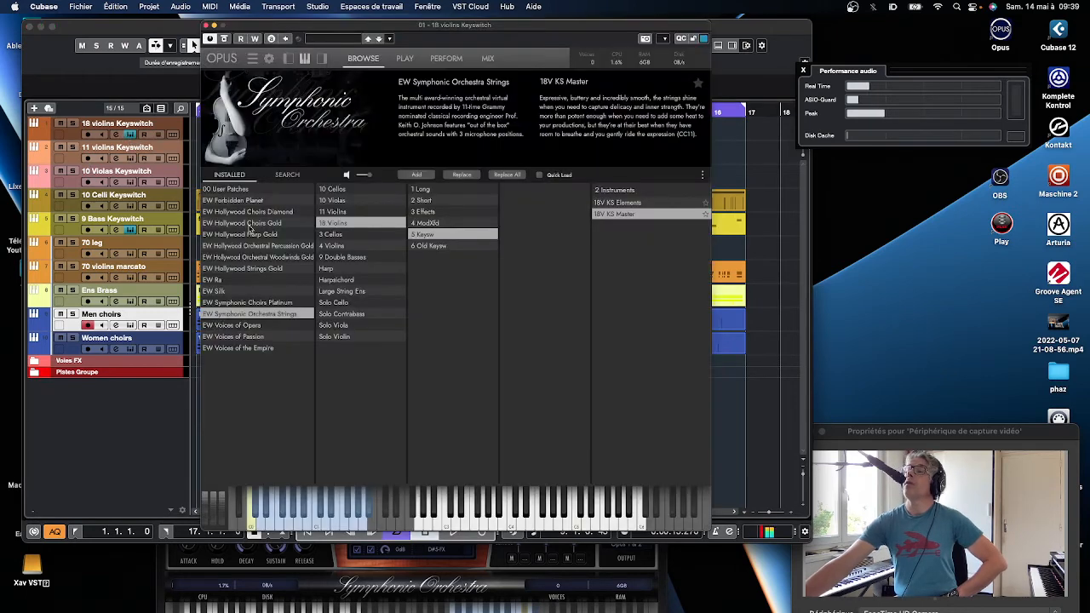
{"action": "left_click", "coordinate": [406, 58]}
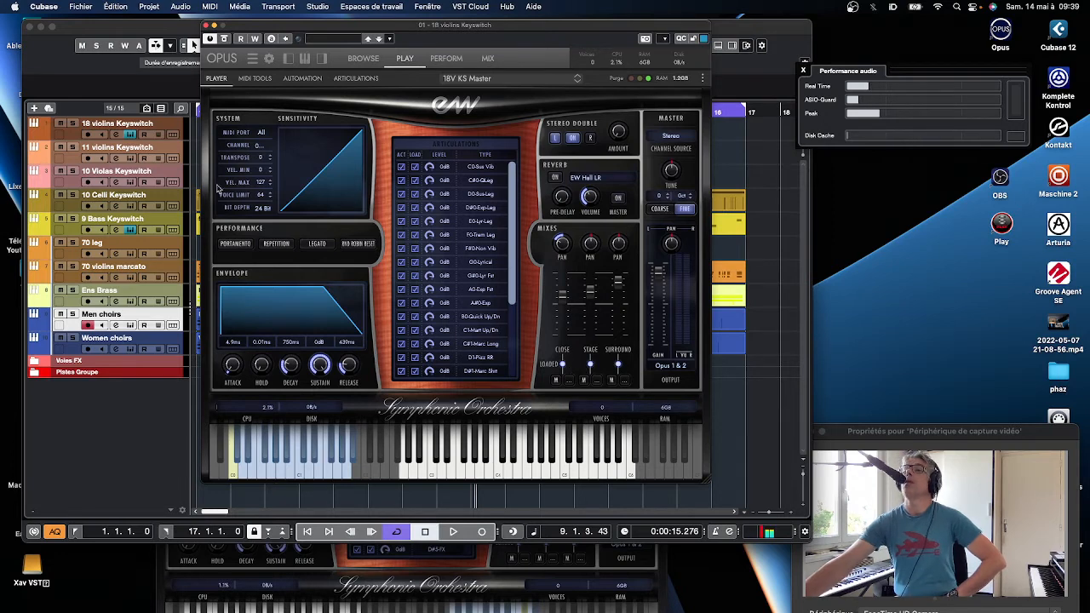
View the player settings of the 11 violins, 10 Violas and 10 Celli Keyswitch instruments, and close all the open instrument windows
{"action": "left_click", "coordinate": [130, 159]}
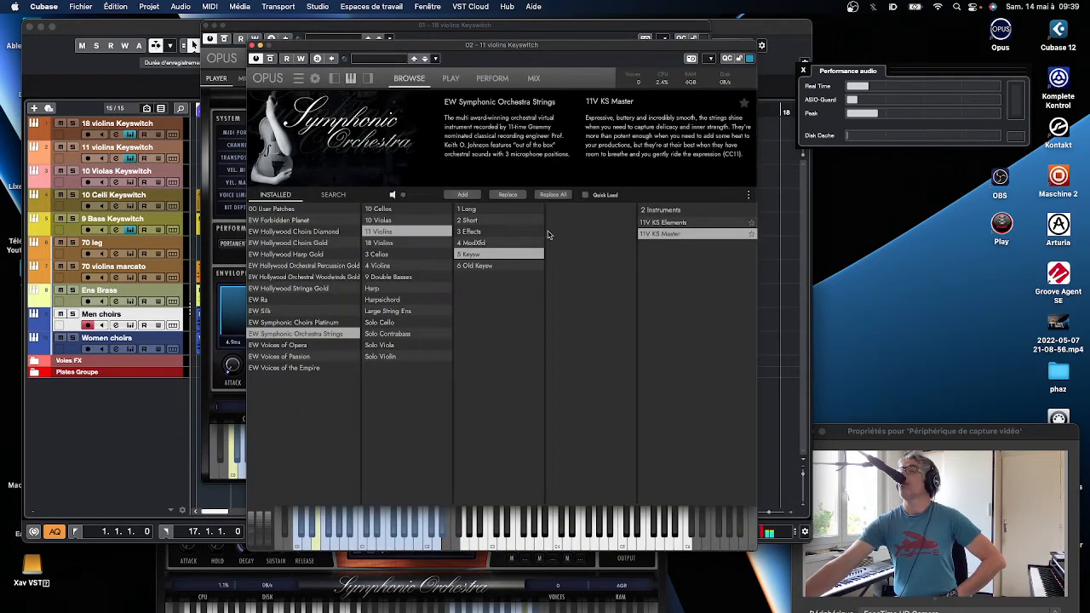
{"action": "left_click", "coordinate": [450, 80]}
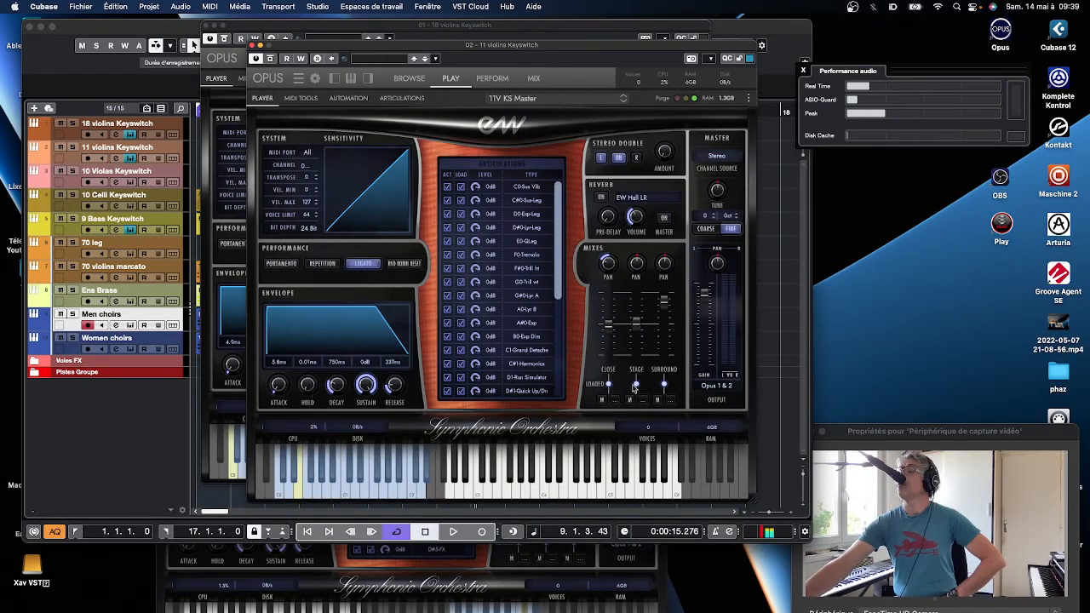
{"action": "left_click", "coordinate": [130, 183]}
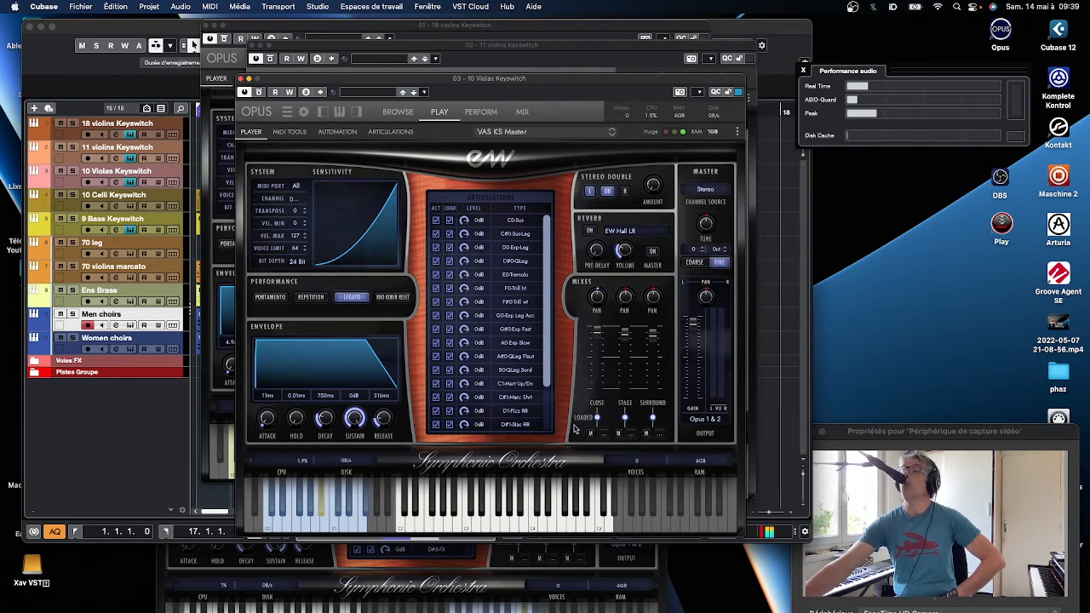
{"action": "left_click", "coordinate": [132, 207]}
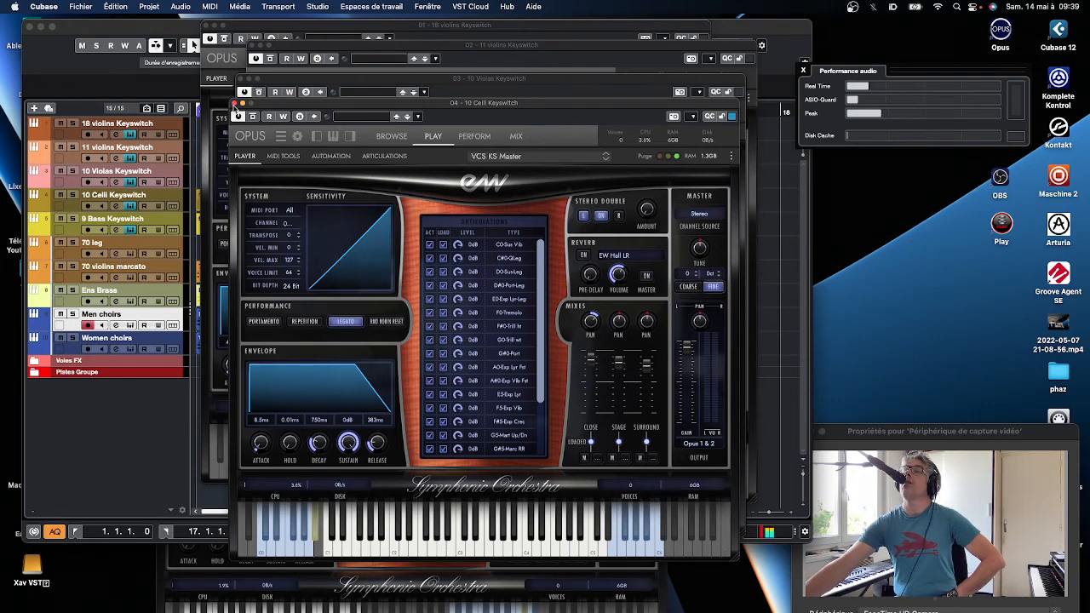
{"action": "left_click", "coordinate": [234, 103]}
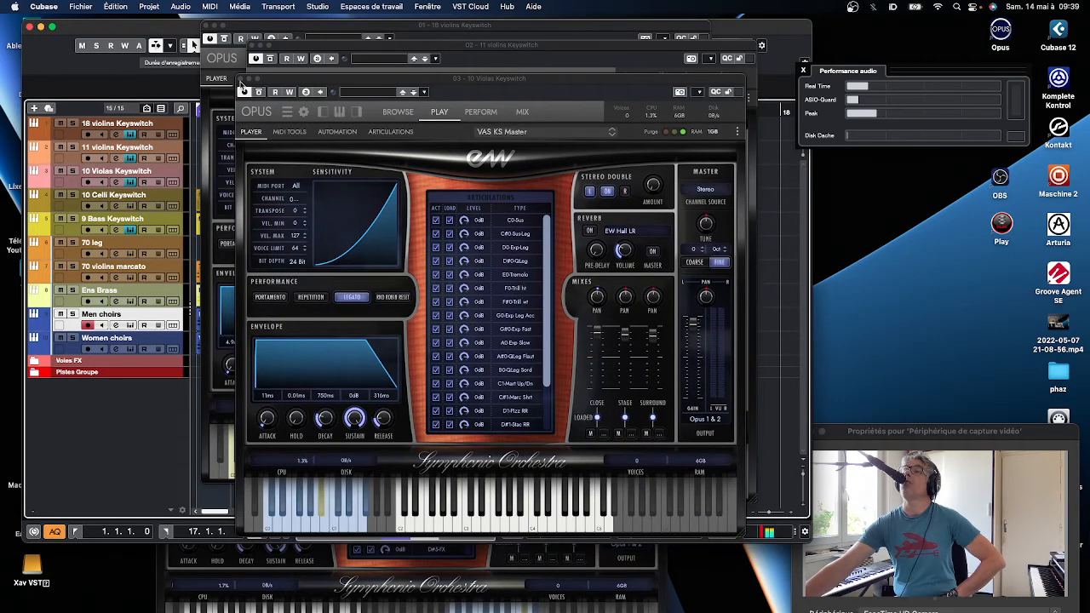
{"action": "left_click", "coordinate": [241, 79]}
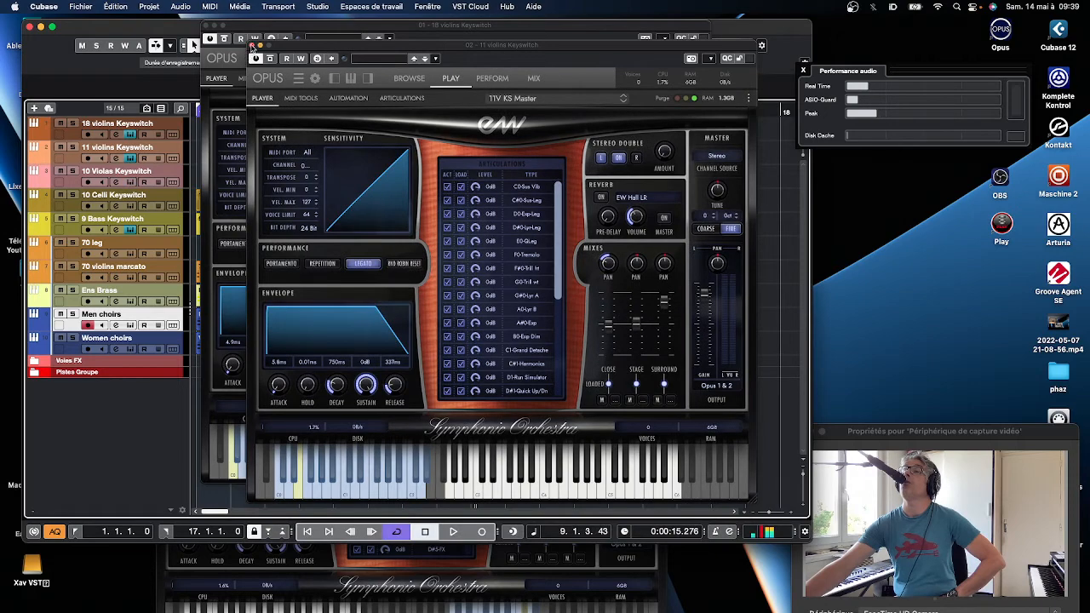
{"action": "left_click", "coordinate": [252, 46]}
{"action": "left_click", "coordinate": [206, 25]}
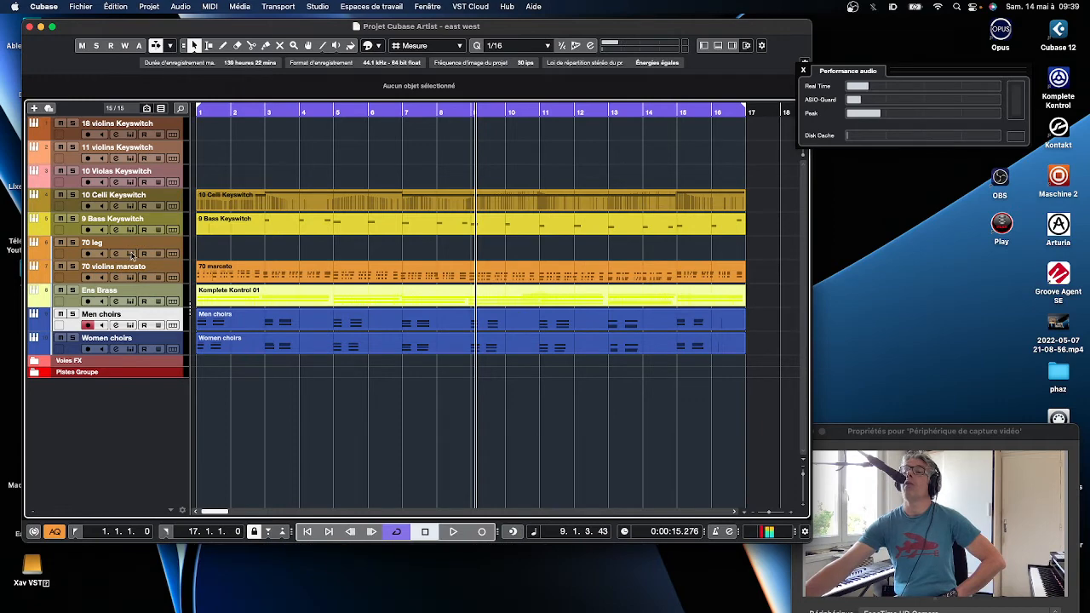
View the player settings of the 70 leg track's 70 Piece Str sec EXP patch, and close the instrument
{"action": "left_click", "coordinate": [130, 254]}
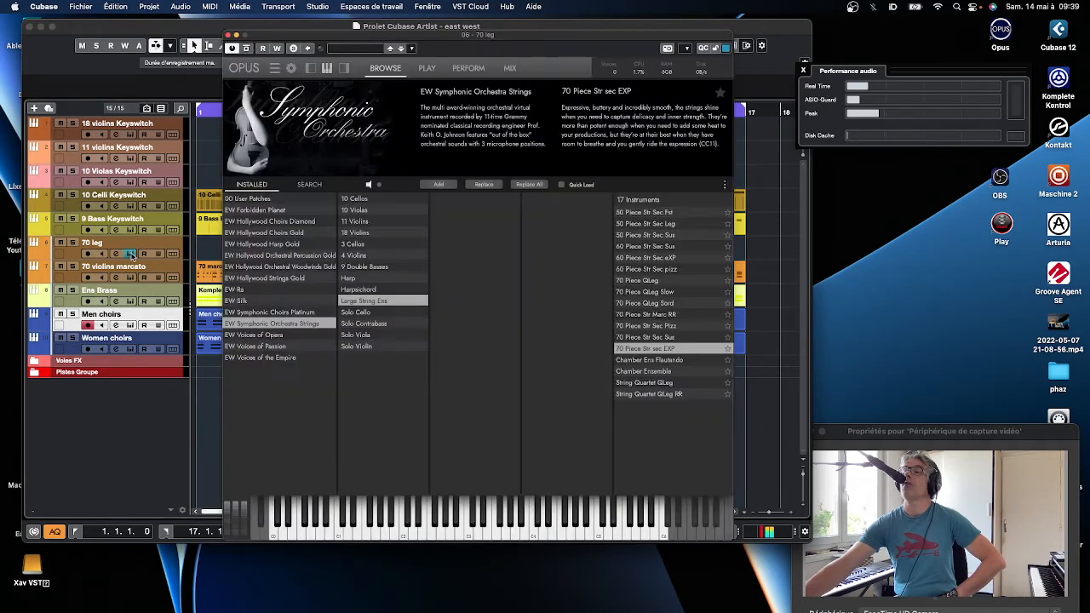
{"action": "left_click", "coordinate": [426, 69]}
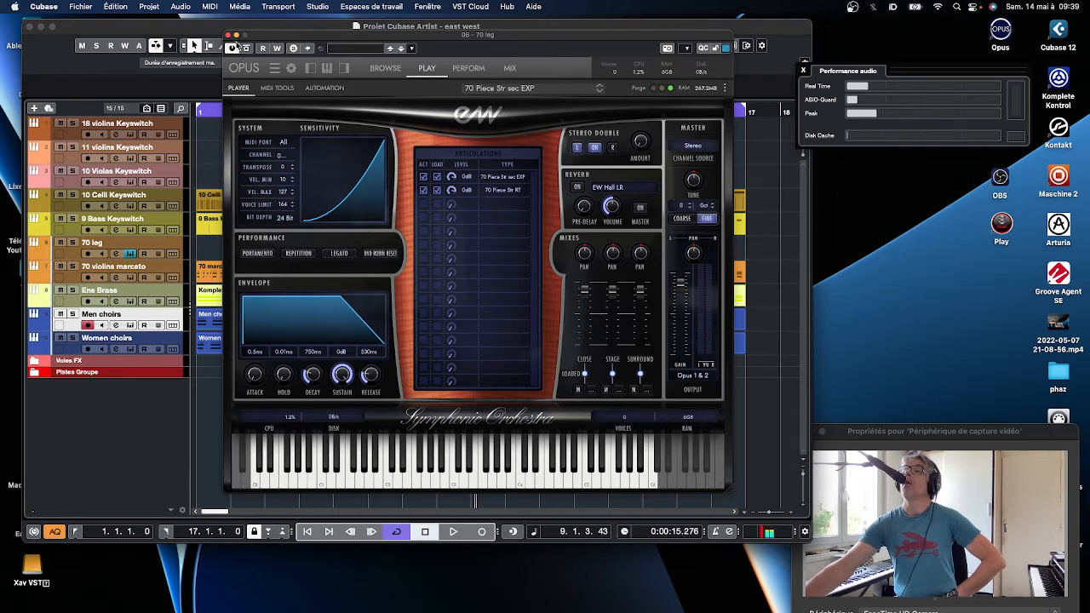
{"action": "left_click", "coordinate": [230, 36]}
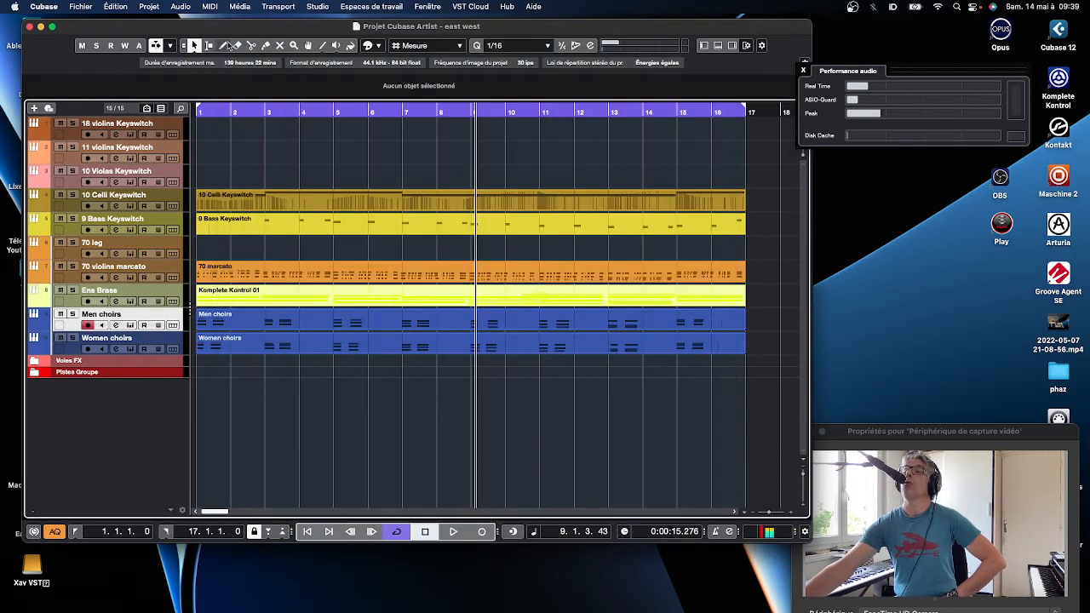
View the player settings of the 70 violins marcato, Men choirs and Women choirs instruments, closing each one
{"action": "left_click", "coordinate": [129, 279]}
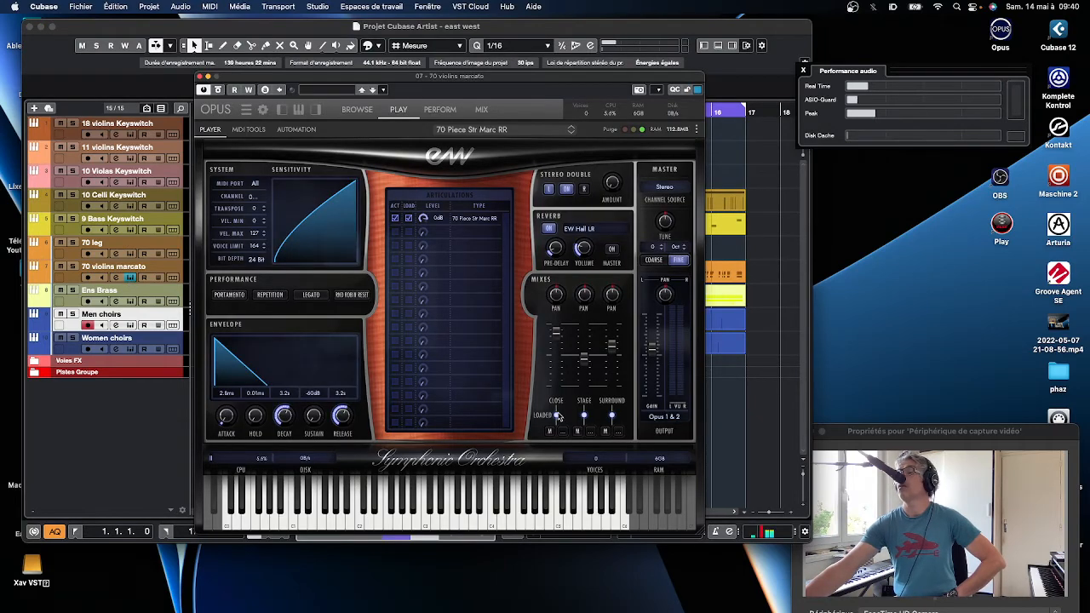
{"action": "left_click", "coordinate": [200, 76]}
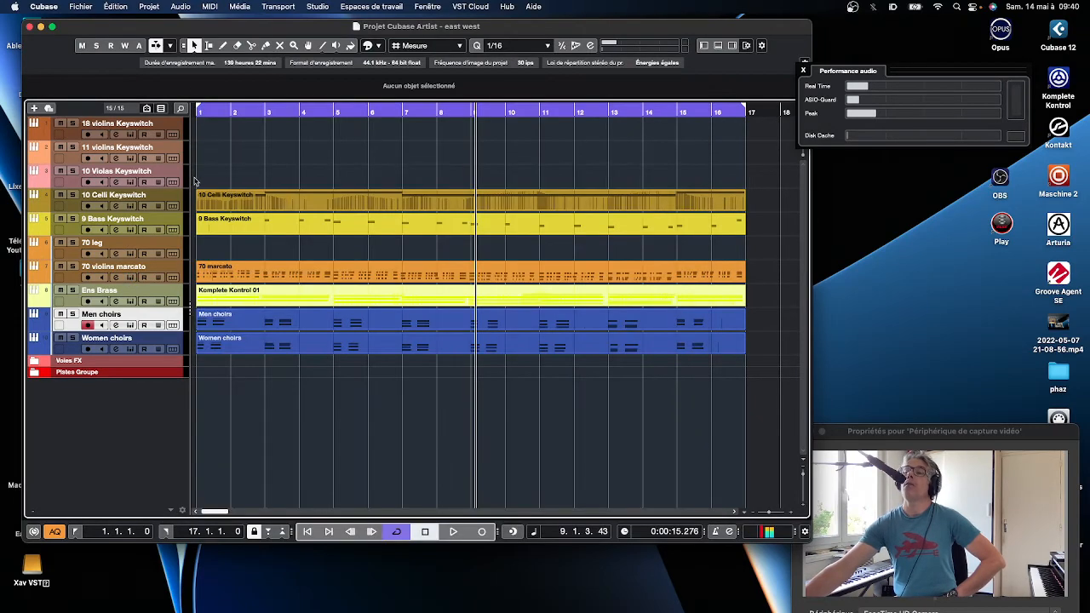
{"action": "left_click", "coordinate": [130, 325]}
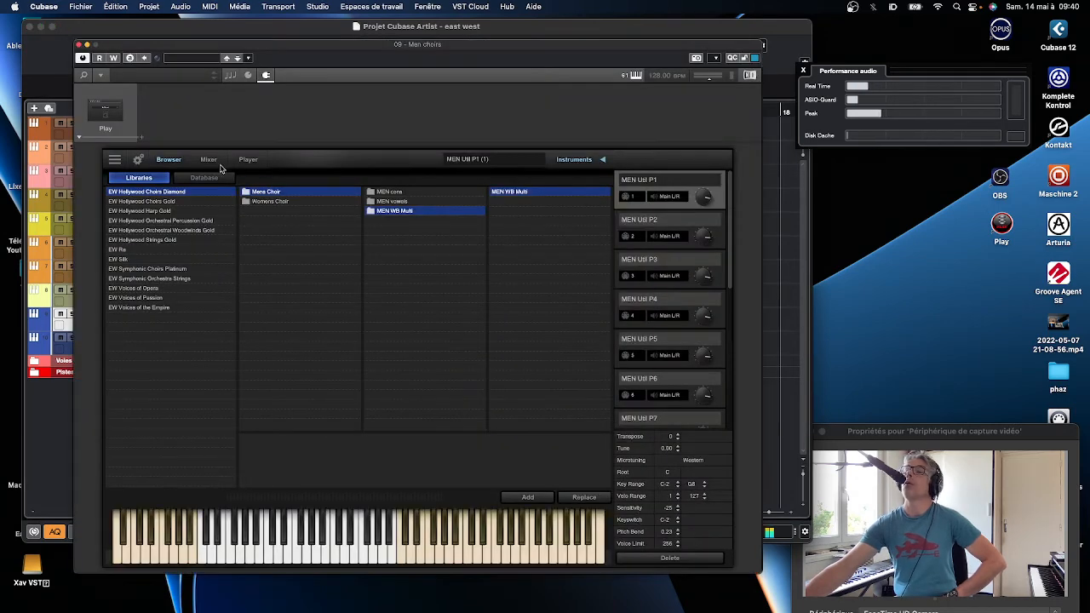
{"action": "left_click", "coordinate": [243, 164]}
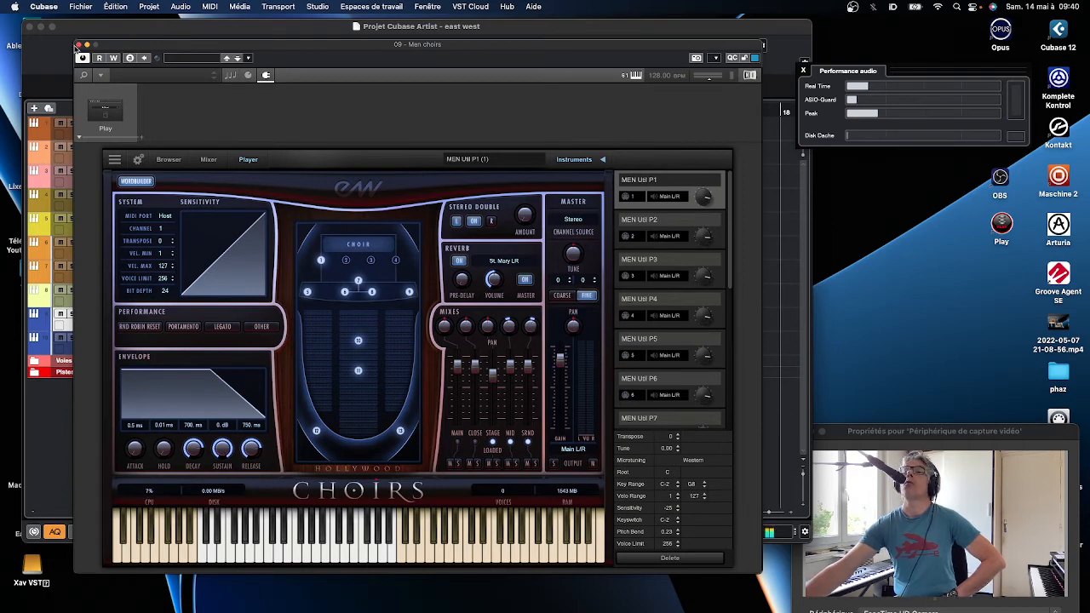
{"action": "left_click", "coordinate": [77, 45]}
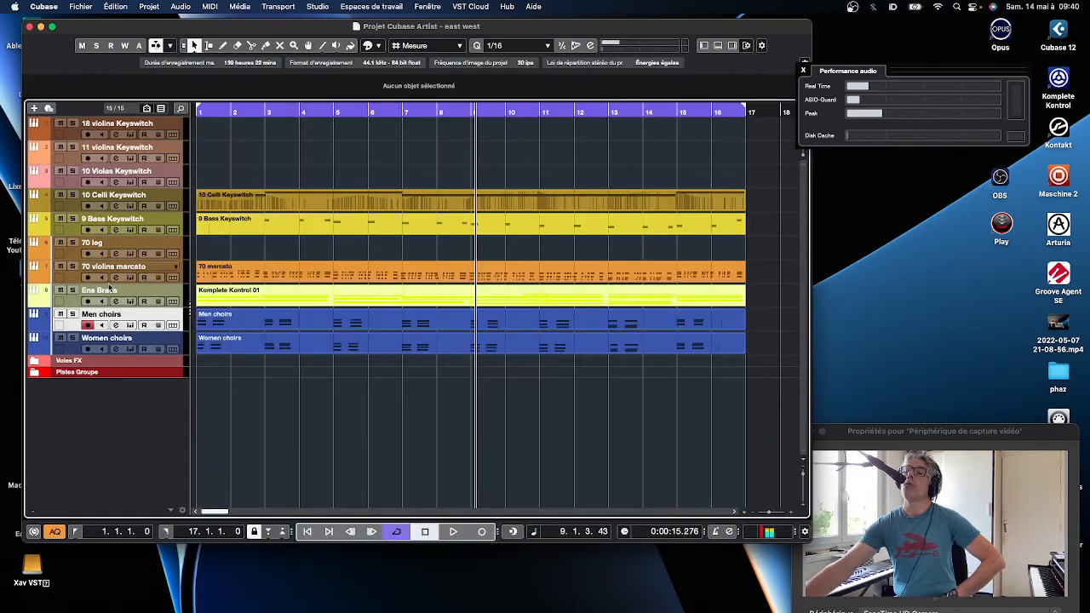
{"action": "left_click", "coordinate": [131, 349]}
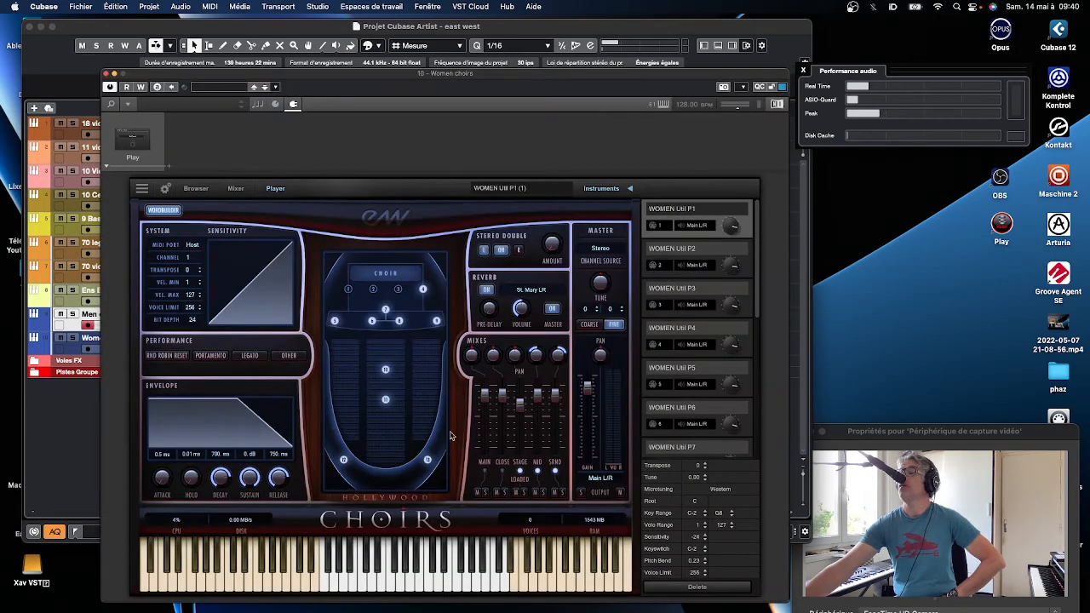
{"action": "left_click", "coordinate": [106, 75]}
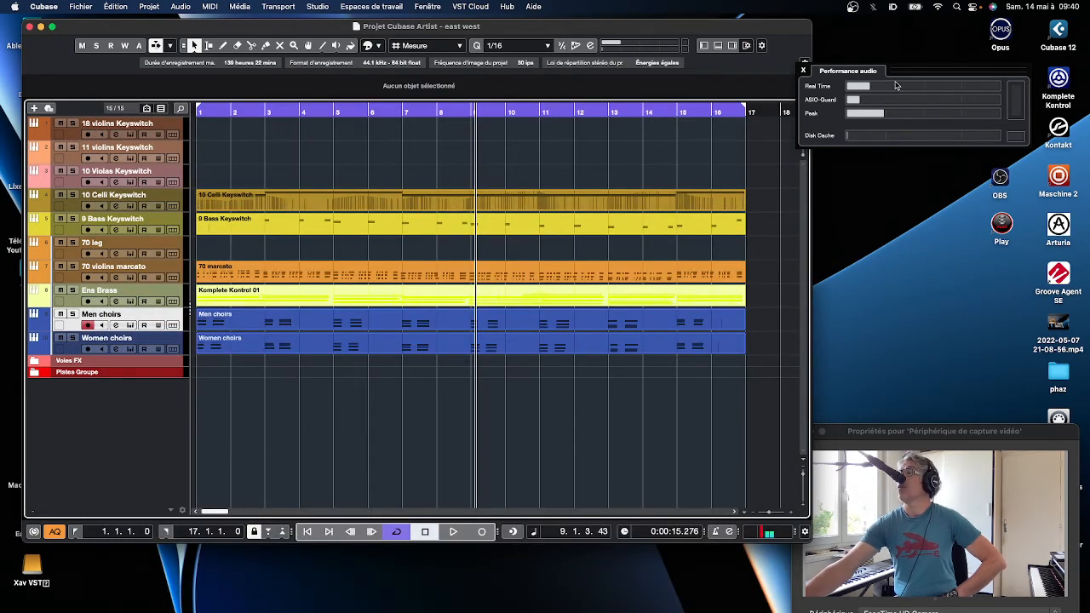
Move the audio performance meter over the project, check the load during playback, close the meter and stop playback
{"action": "left_click_drag", "start_coordinate": [922, 71], "coordinate": [484, 379]}
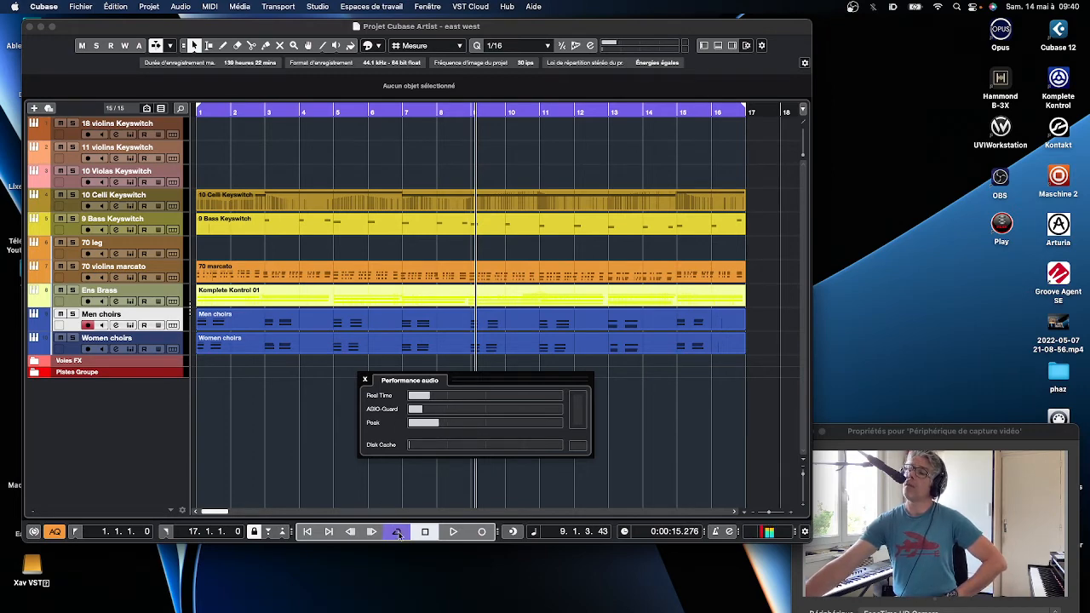
{"action": "left_click", "coordinate": [425, 533]}
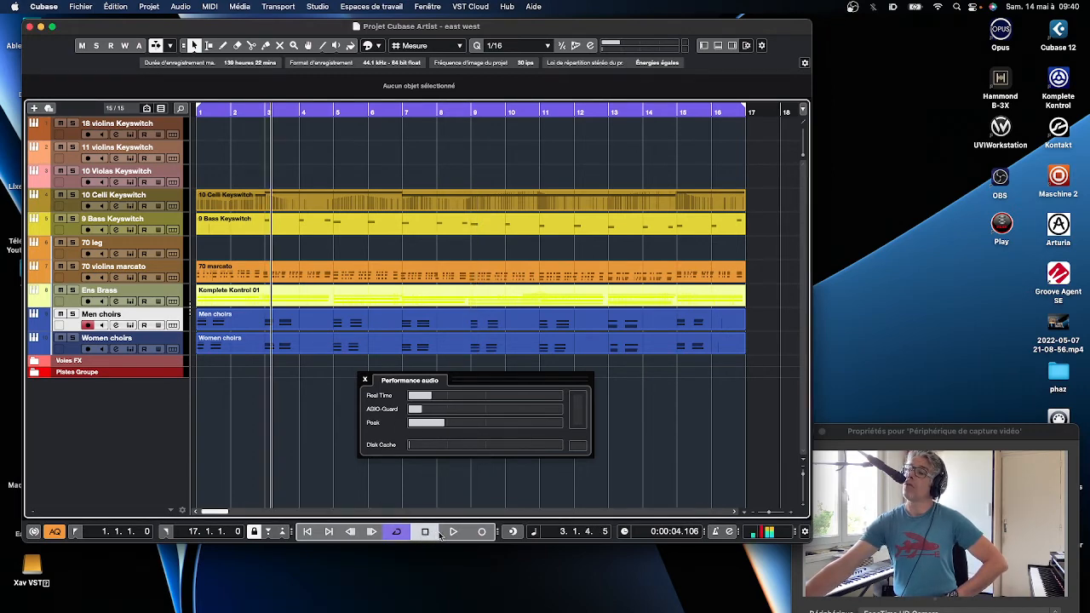
{"action": "left_click", "coordinate": [453, 531]}
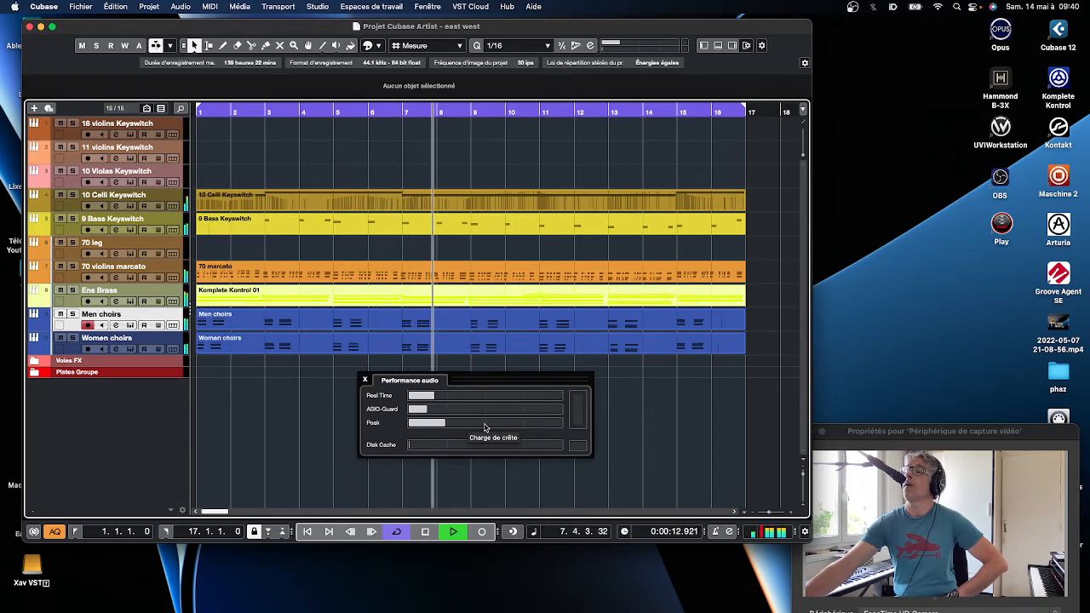
{"action": "left_click", "coordinate": [366, 380]}
{"action": "left_click", "coordinate": [426, 532]}
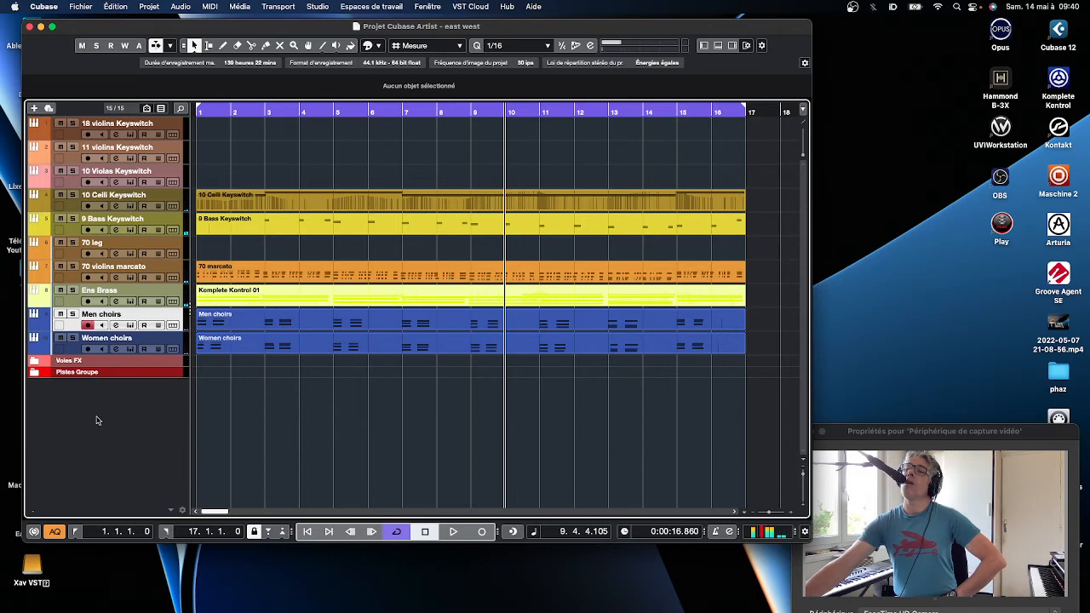
Show the MixConsole in the project window, view the 18 violins and 11 violins Keyswitch player settings, and close both instruments
{"action": "left_click", "coordinate": [718, 45]}
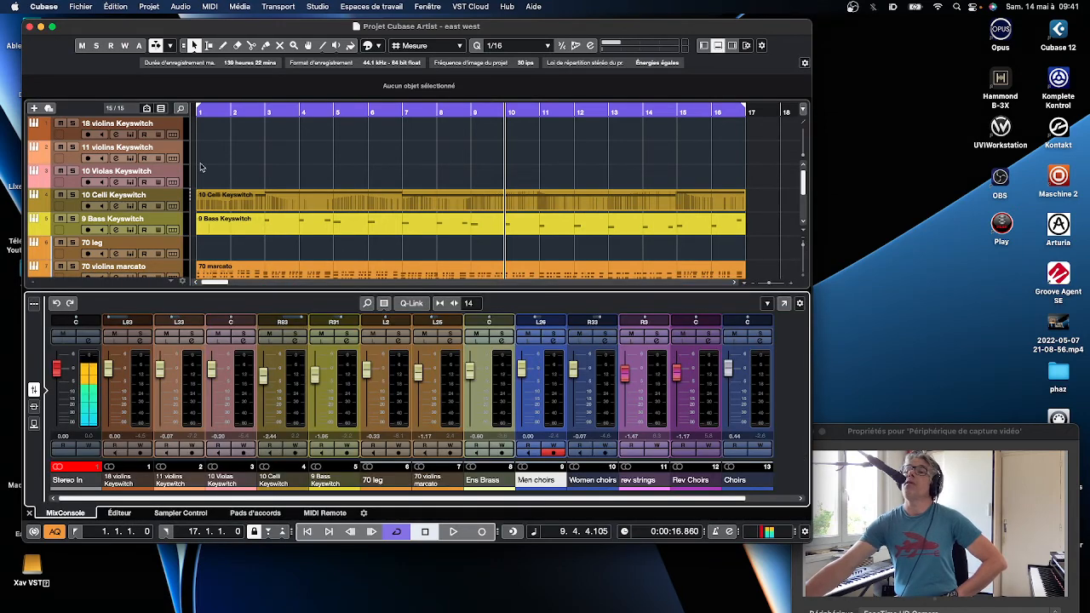
{"action": "left_click", "coordinate": [130, 136]}
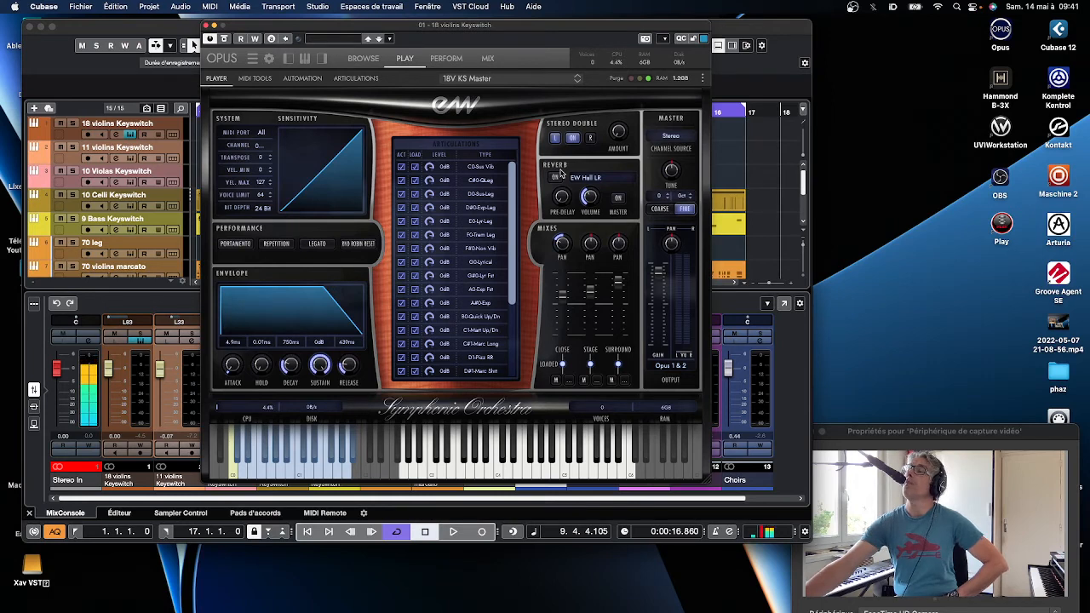
{"action": "left_click", "coordinate": [131, 160]}
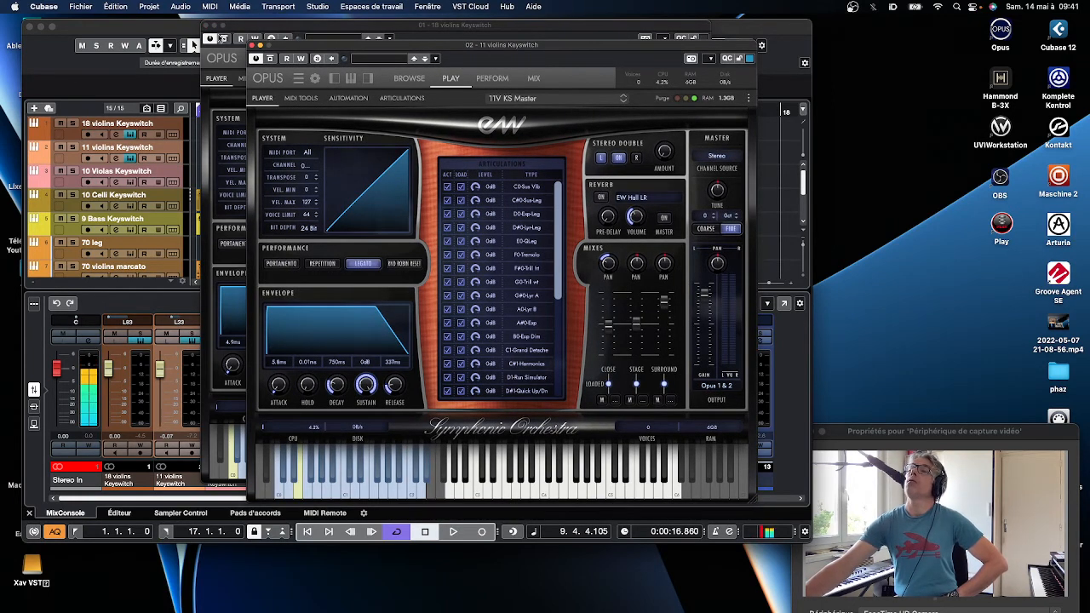
{"action": "left_click", "coordinate": [253, 46]}
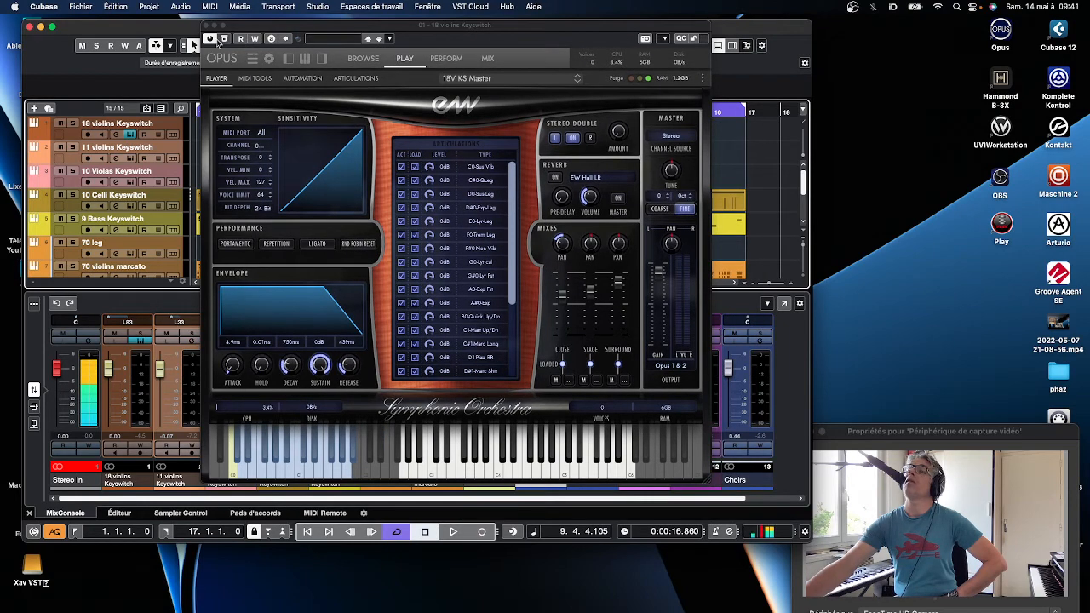
{"action": "left_click", "coordinate": [208, 27]}
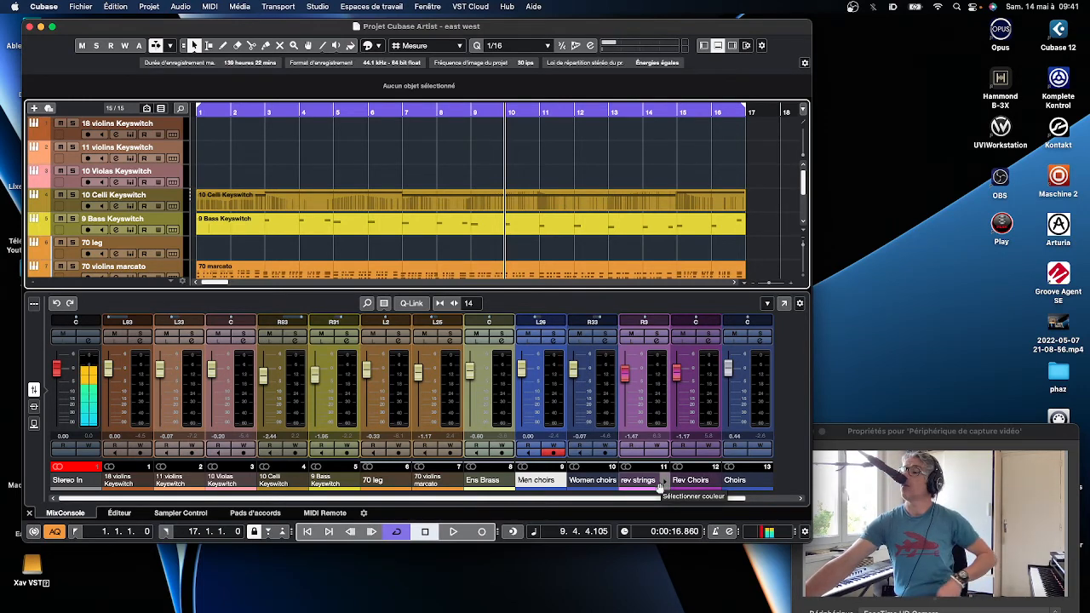
Open the MixConsole in its own window, view the Rev Choirs channel's EW Spaces II reverb and its preset list, and close the reverb
{"action": "left_click", "coordinate": [784, 305]}
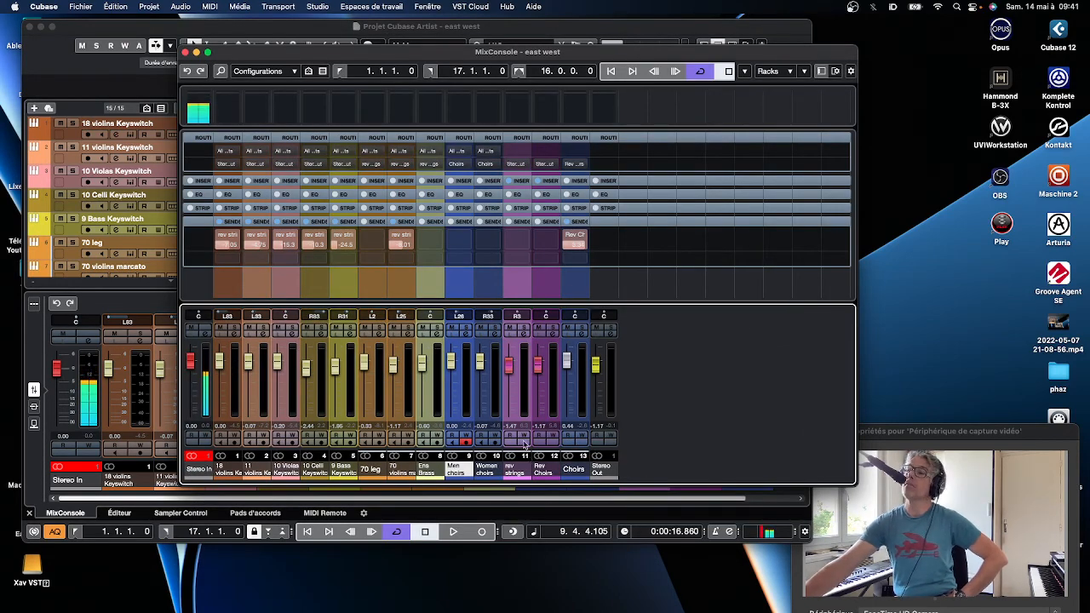
{"action": "left_click_drag", "start_coordinate": [482, 56], "coordinate": [327, 29]}
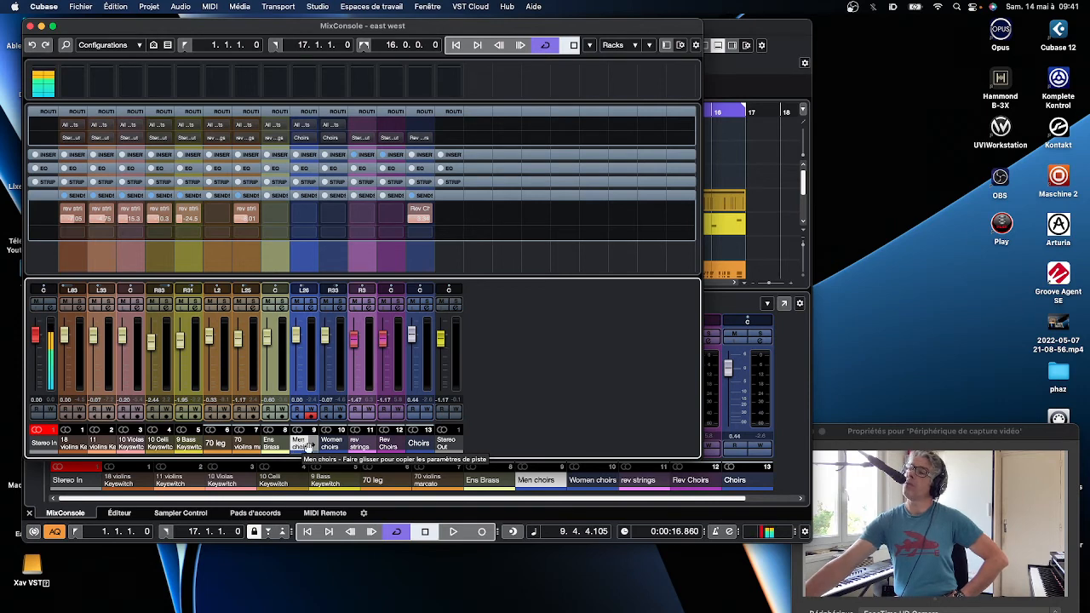
{"action": "left_click", "coordinate": [397, 307]}
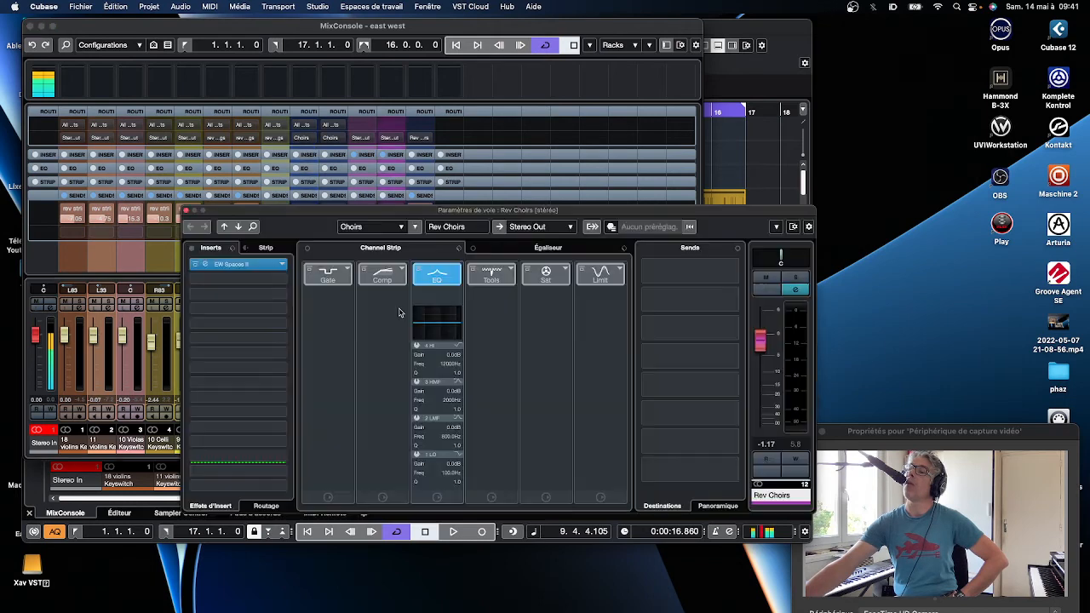
{"action": "left_click", "coordinate": [207, 268]}
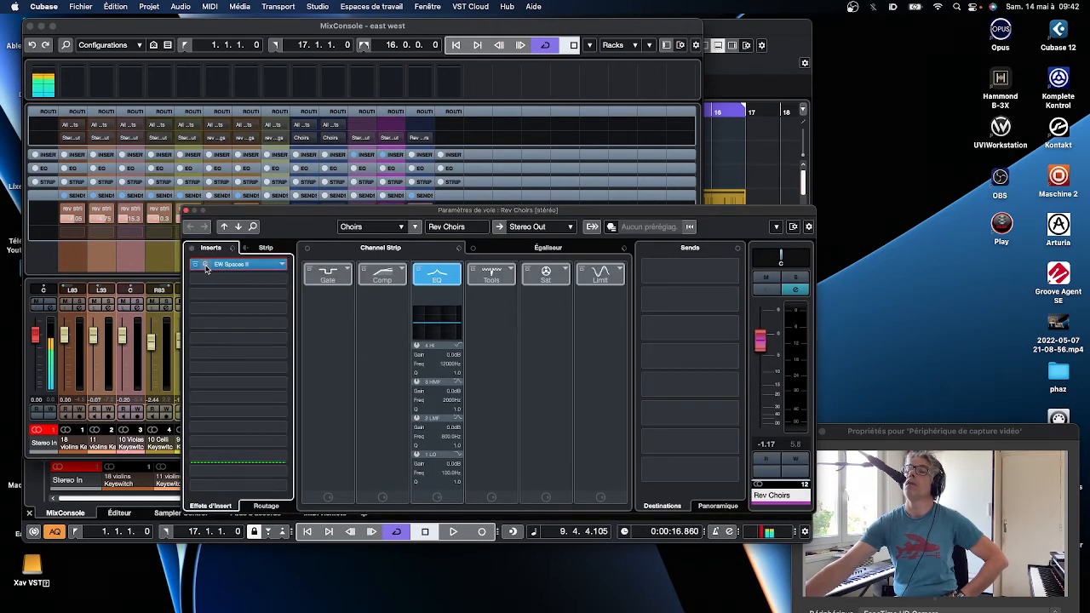
{"action": "left_click_drag", "start_coordinate": [651, 215], "coordinate": [640, 290]}
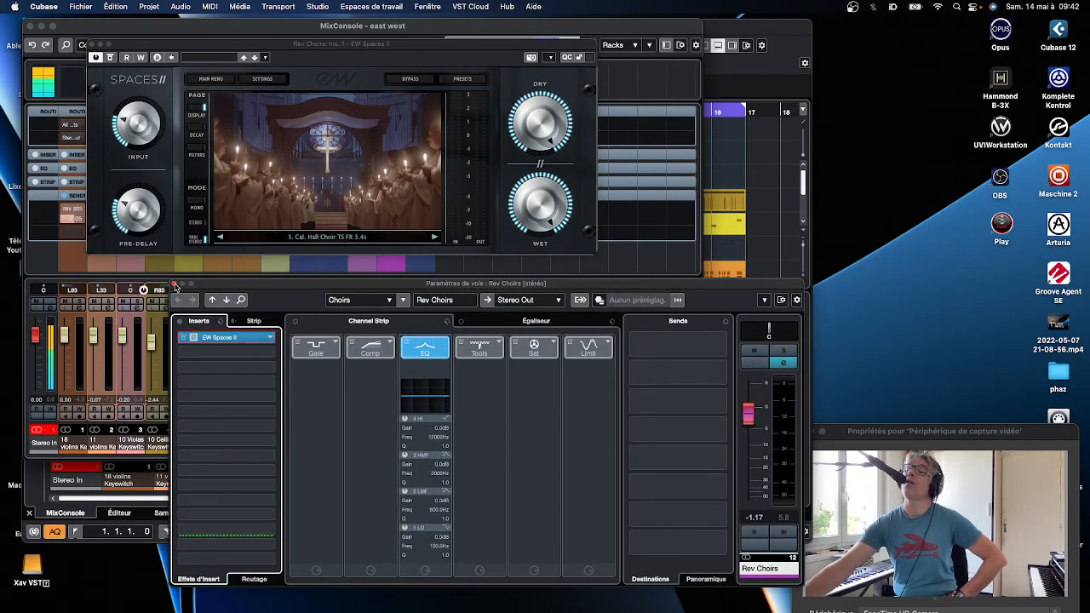
{"action": "left_click", "coordinate": [175, 286]}
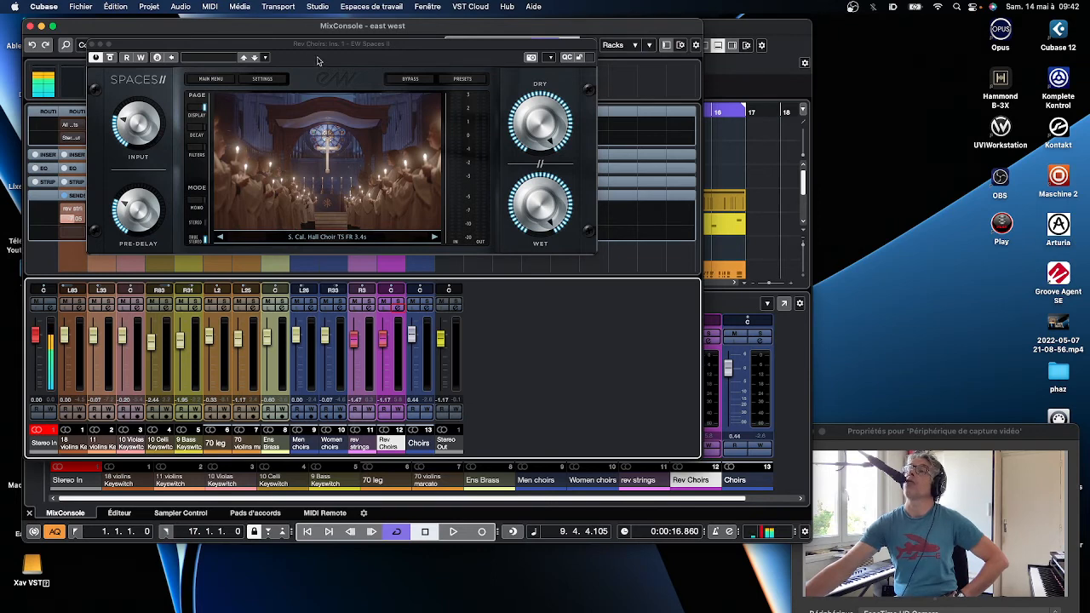
{"action": "left_click", "coordinate": [464, 79]}
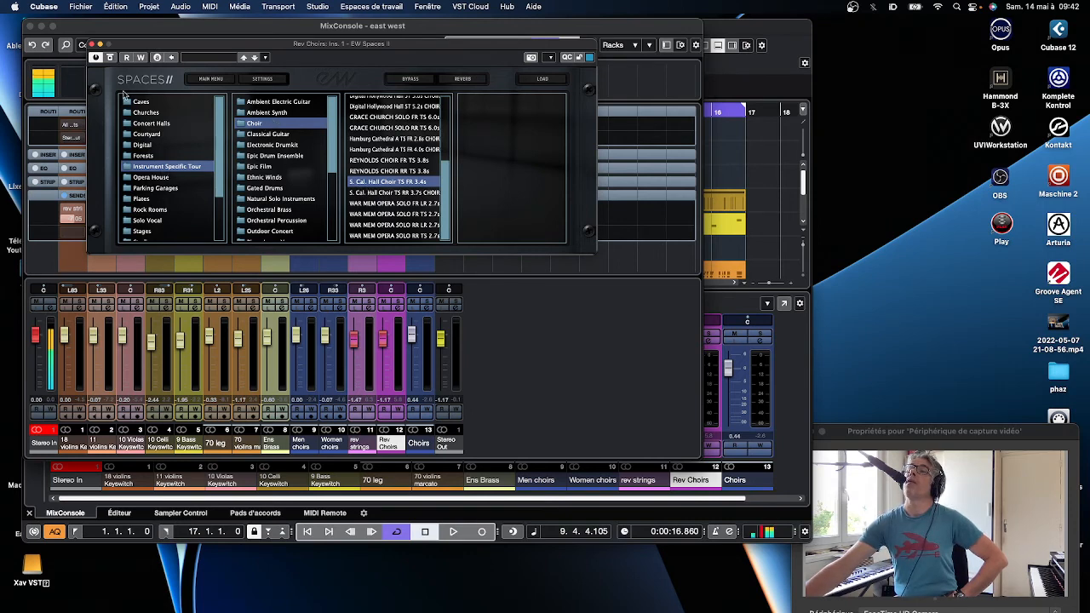
{"action": "left_click", "coordinate": [92, 44]}
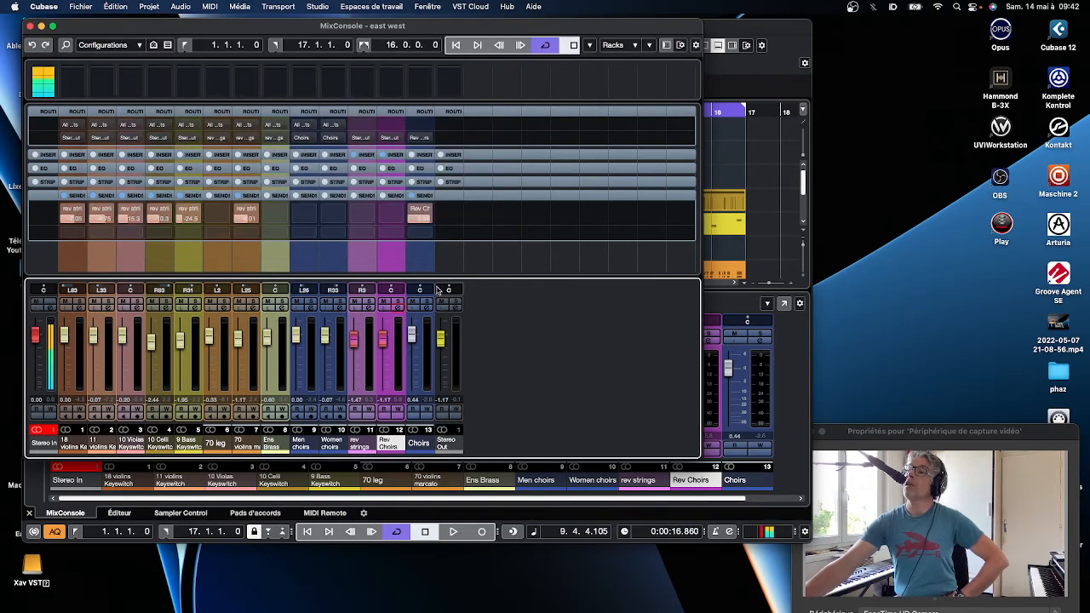
Show the EW Spaces II reverb inserted on the rev strings channel, with the channel settings closed and the reverb over the MixConsole
{"action": "left_click", "coordinate": [372, 307]}
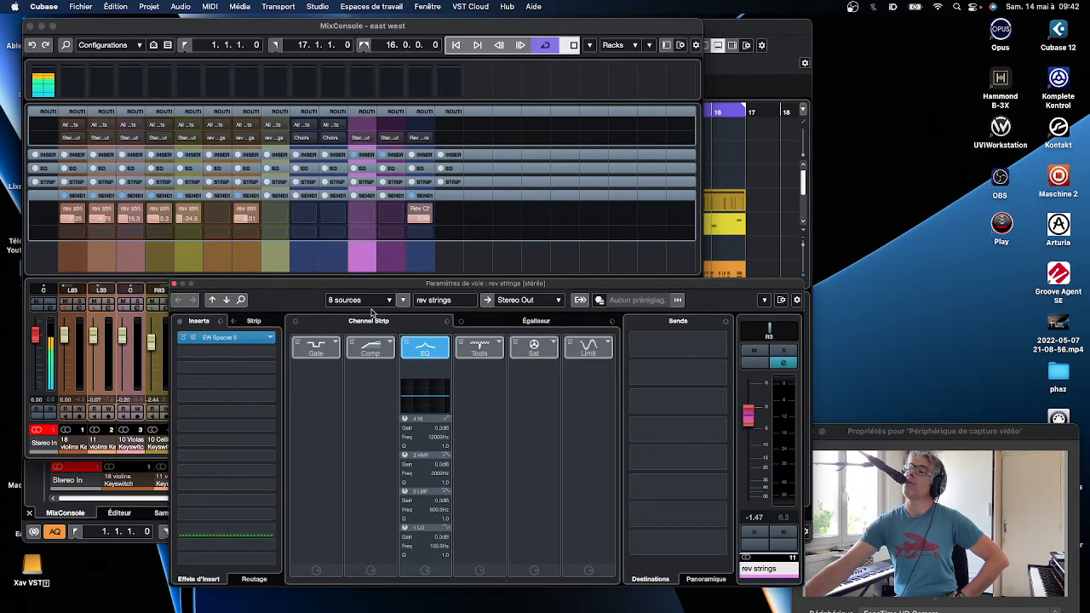
{"action": "left_click", "coordinate": [193, 340]}
{"action": "left_click", "coordinate": [192, 338]}
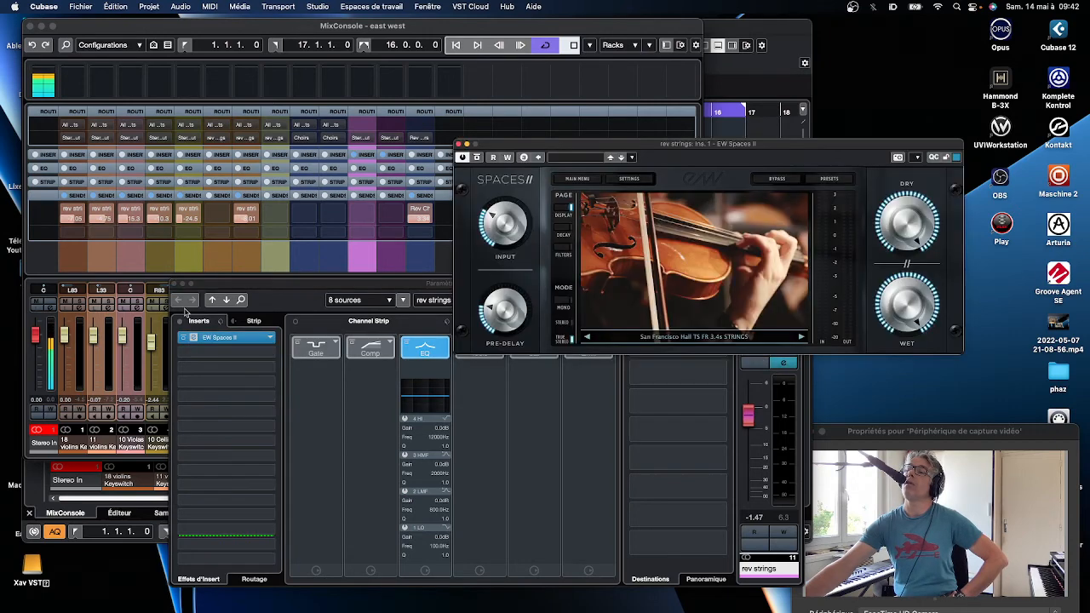
{"action": "left_click", "coordinate": [175, 284]}
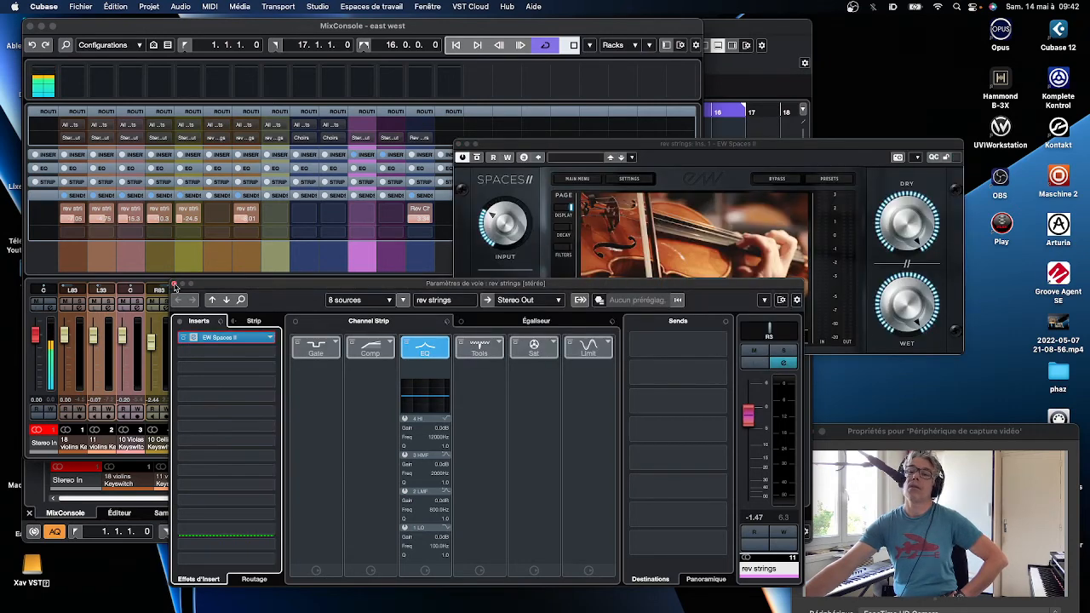
{"action": "left_click", "coordinate": [175, 285]}
{"action": "left_click_drag", "start_coordinate": [552, 152], "coordinate": [241, 106]}
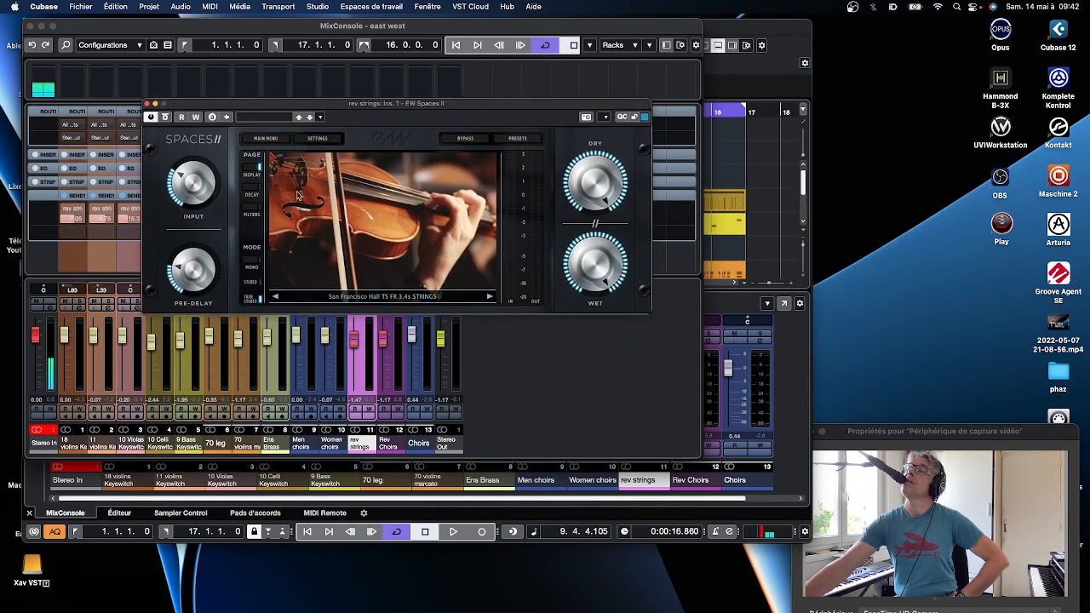
Browse the Instrument Specific Tour presets in the rev strings reverb, including the Strings category, and return to the reverb display
{"action": "left_click", "coordinate": [517, 138]}
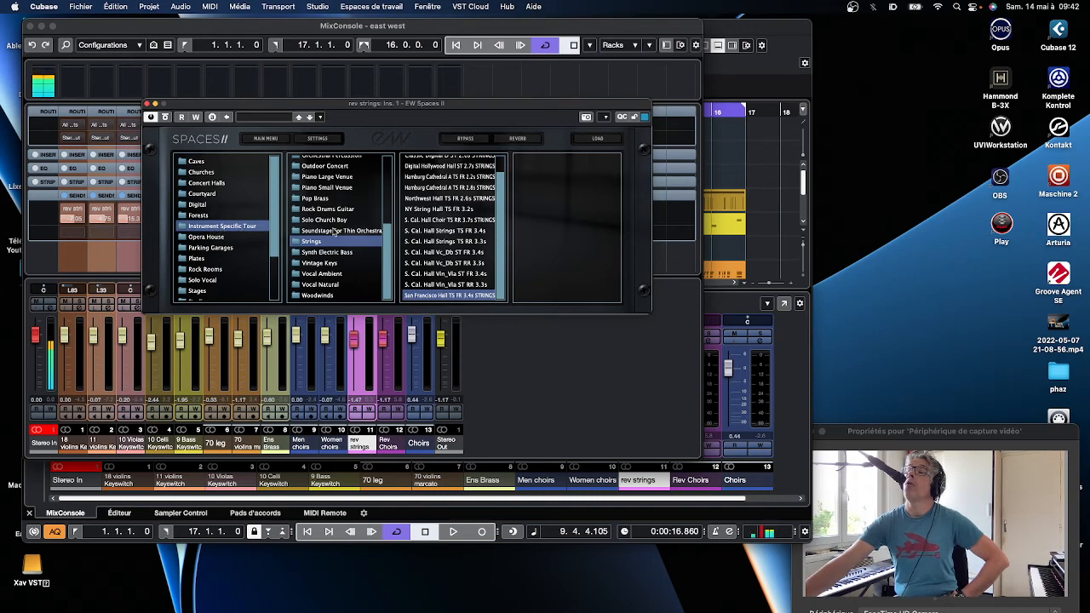
{"action": "left_click_drag", "start_coordinate": [386, 249], "coordinate": [389, 181]}
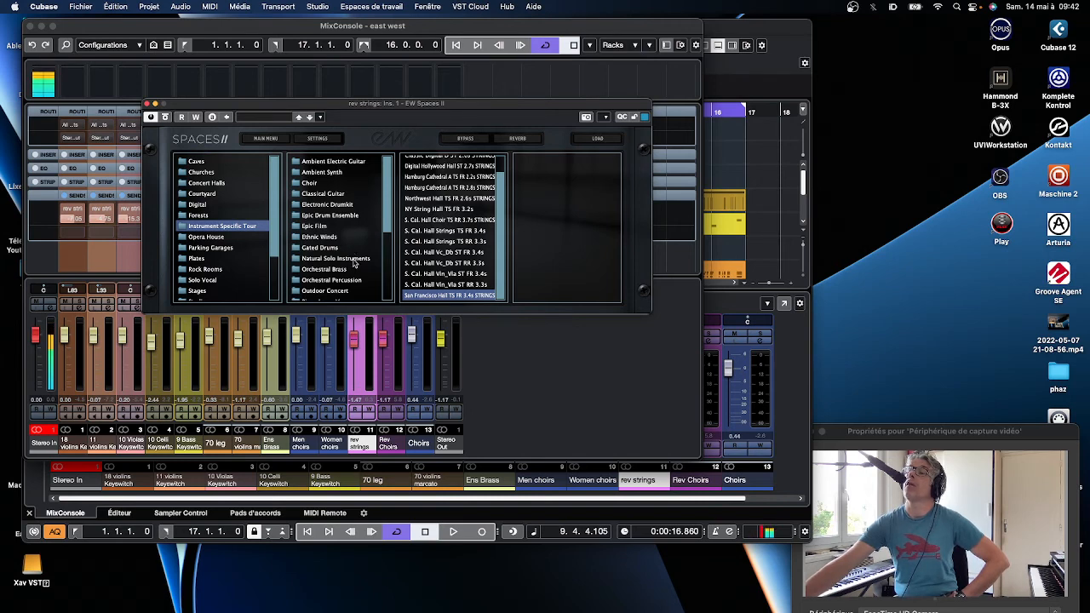
{"action": "left_click_drag", "start_coordinate": [389, 222], "coordinate": [384, 291]}
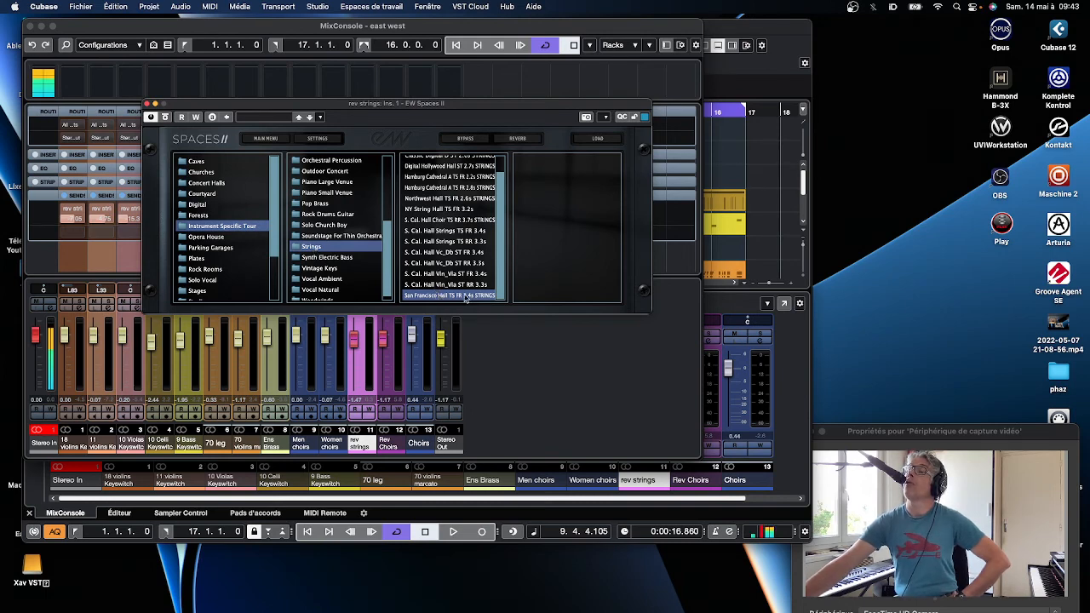
{"action": "left_click", "coordinate": [518, 140]}
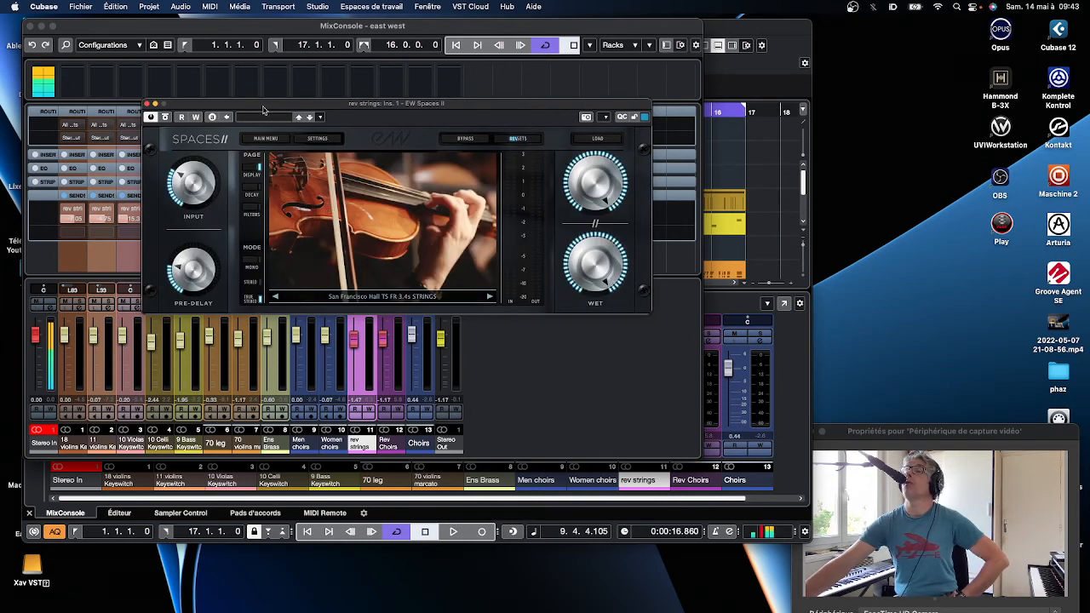
Close the rev strings EW Spaces II reverb and the separate MixConsole window, returning to the project window
{"action": "left_click_drag", "start_coordinate": [263, 110], "coordinate": [261, 66]}
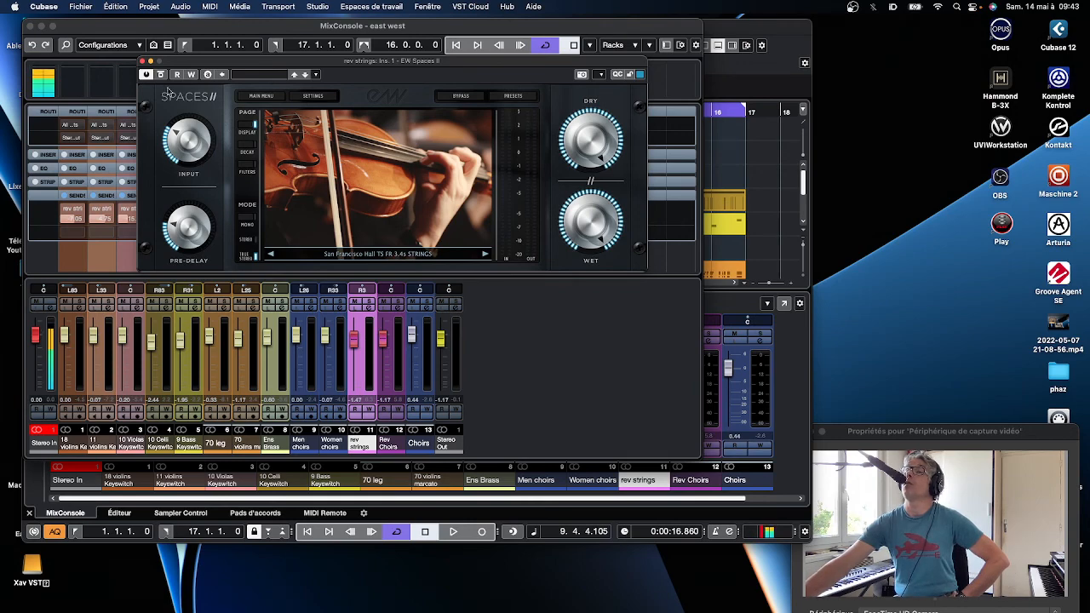
{"action": "left_click", "coordinate": [143, 62]}
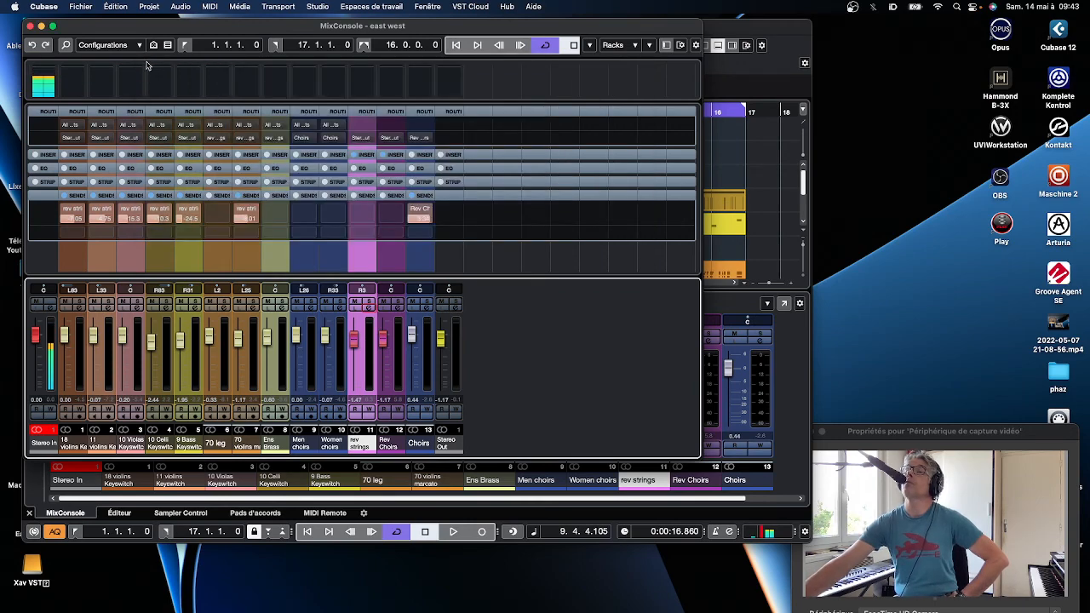
{"action": "left_click_drag", "start_coordinate": [185, 26], "coordinate": [262, 65]}
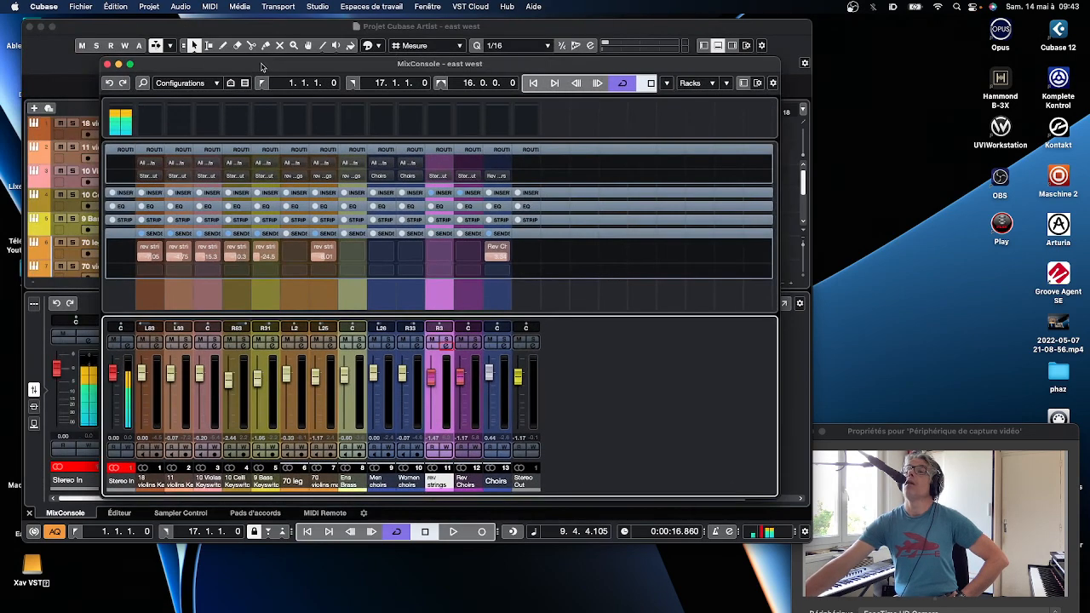
{"action": "left_click", "coordinate": [109, 65]}
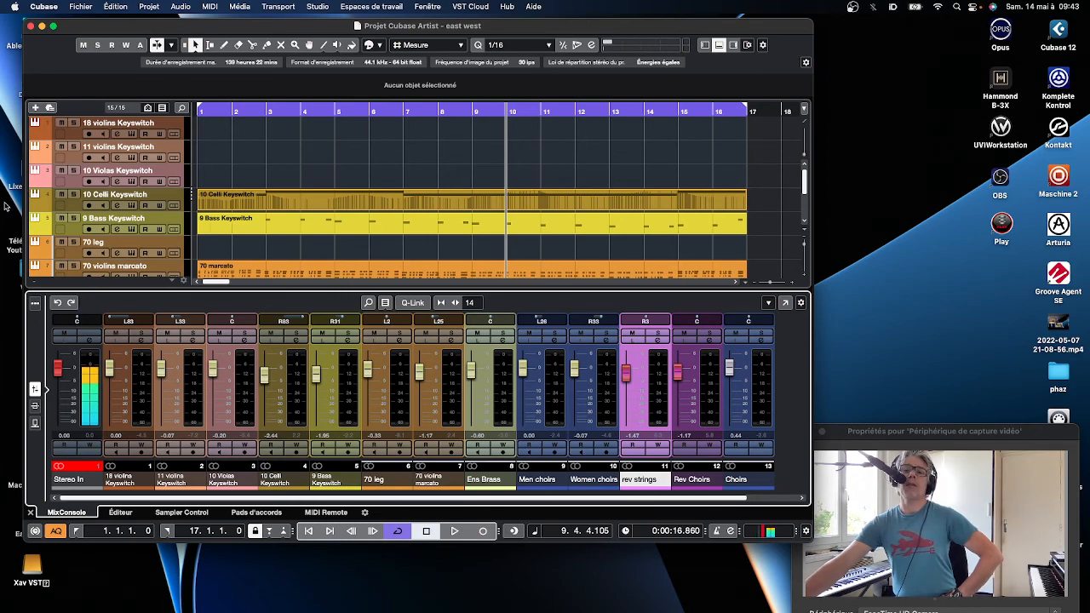
Switch to OBS and move its window fully into view over the Cubase project
{"action": "left_click_drag", "start_coordinate": [0, 48], "coordinate": [349, 42]}
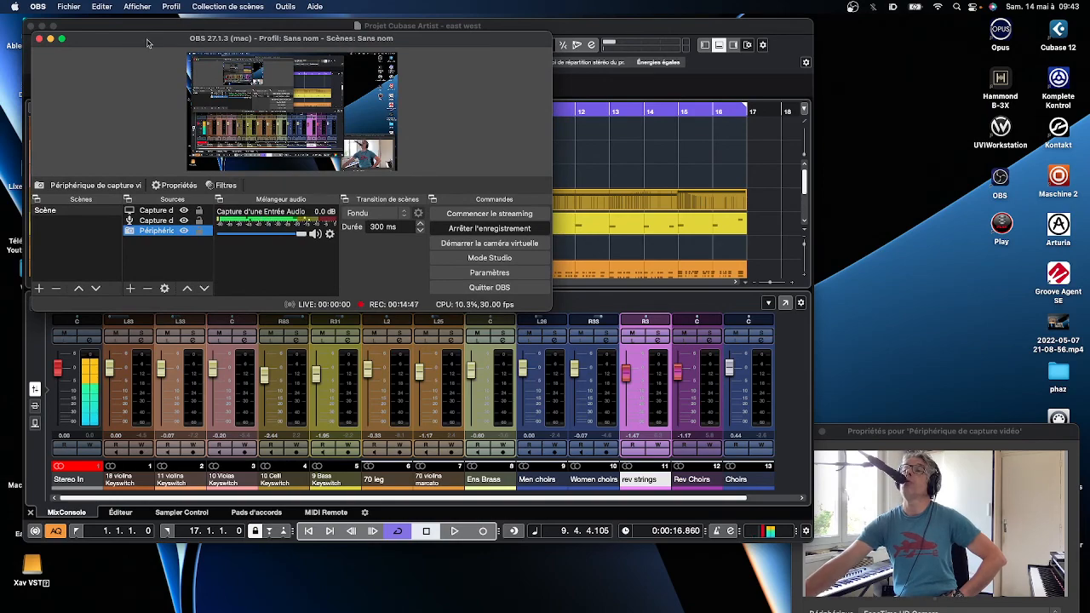
{"action": "left_click_drag", "start_coordinate": [143, 41], "coordinate": [170, 33]}
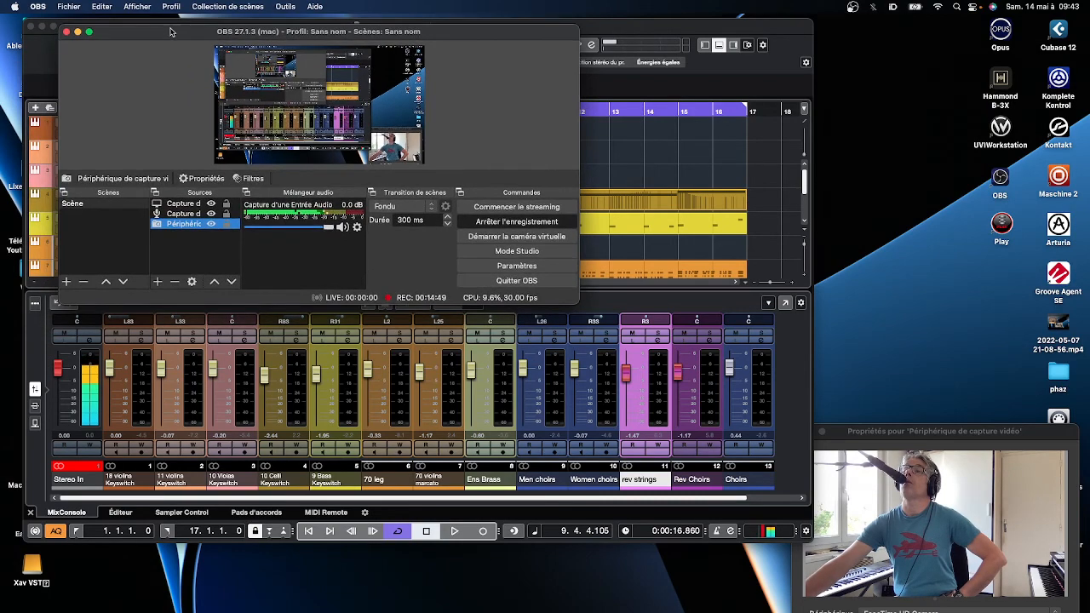